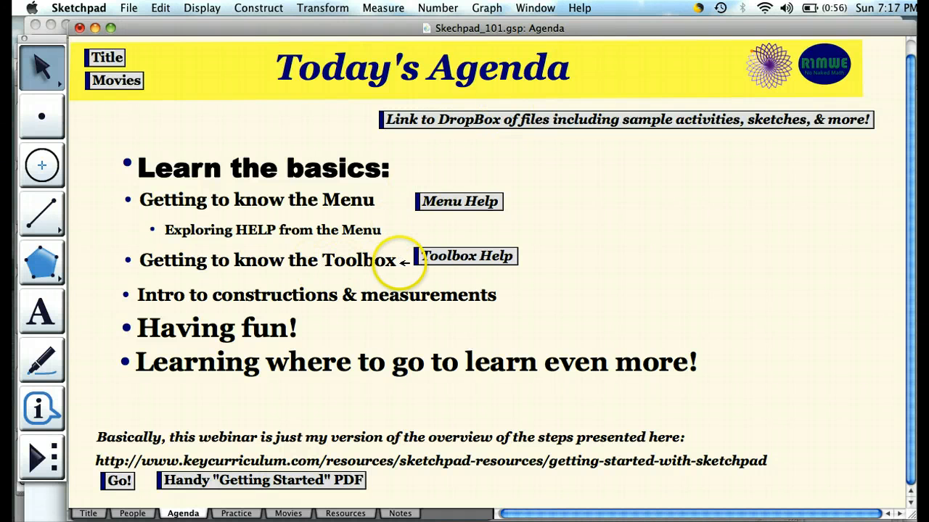
# Step: Open the Practice page and try out the Line, Circle and Point tools before returning to the Selection Arrow
pyautogui.click(236, 514)
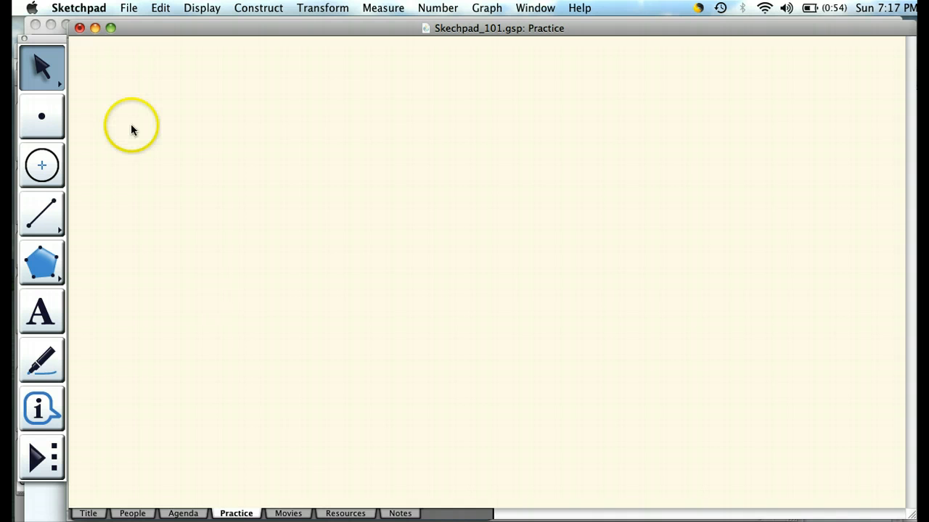
pyautogui.click(46, 75)
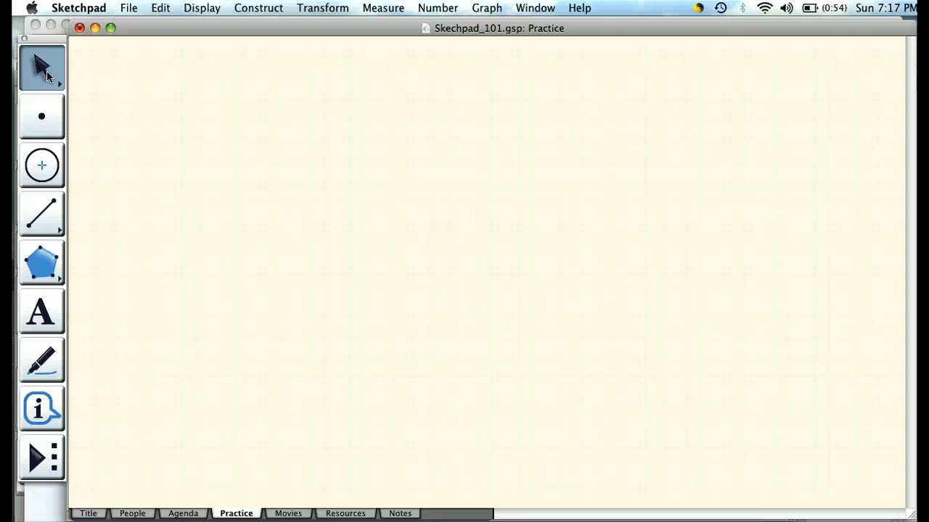
pyautogui.click(41, 211)
pyautogui.click(48, 161)
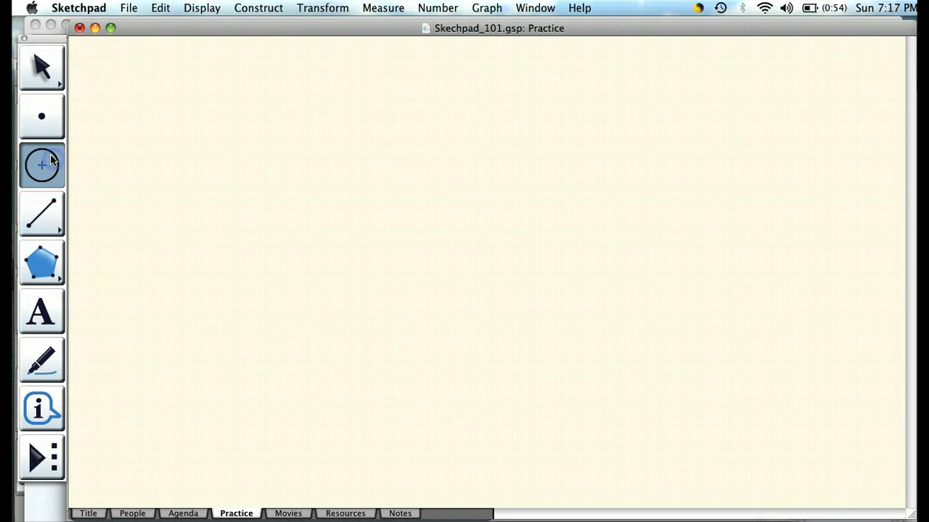
pyautogui.click(41, 117)
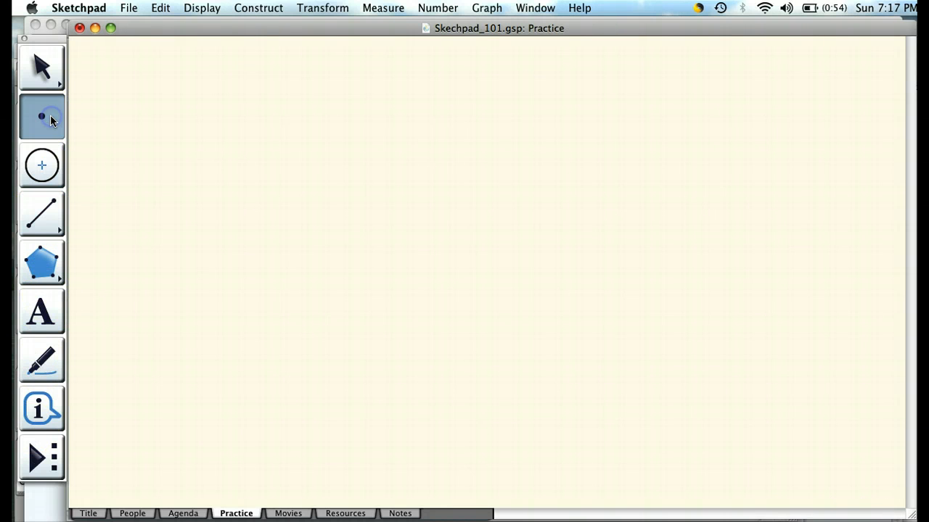
pyautogui.click(42, 69)
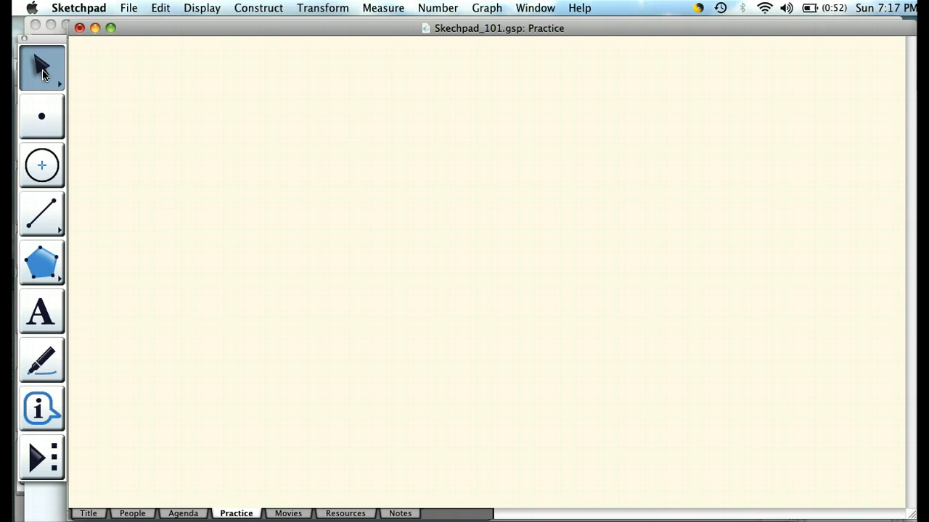
pyautogui.click(42, 72)
# Step: Place three separate points across the upper half of the blank Practice page with the Point tool
pyautogui.click(41, 116)
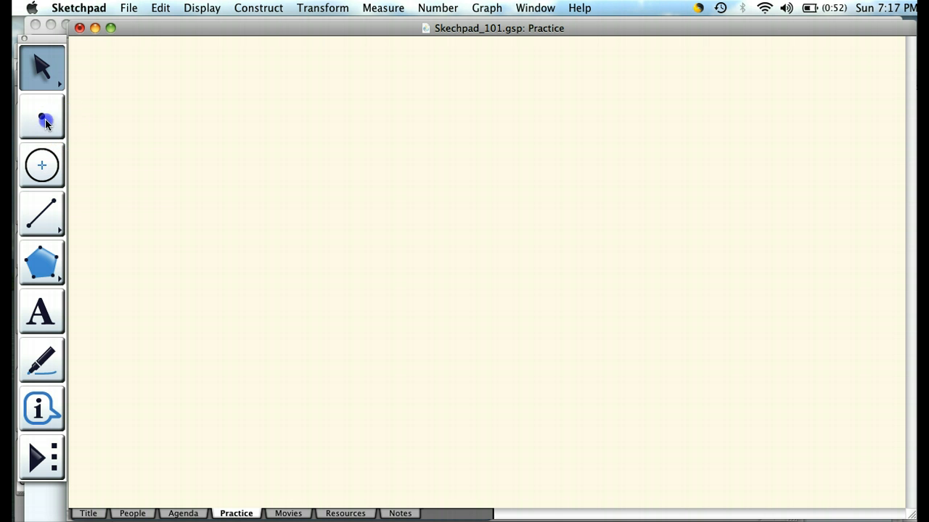
pyautogui.click(190, 121)
pyautogui.click(435, 96)
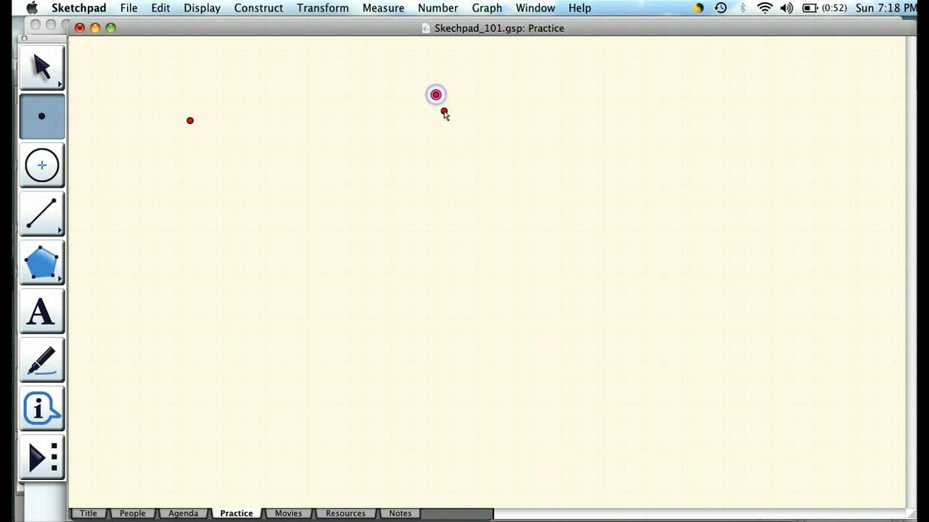
pyautogui.click(528, 223)
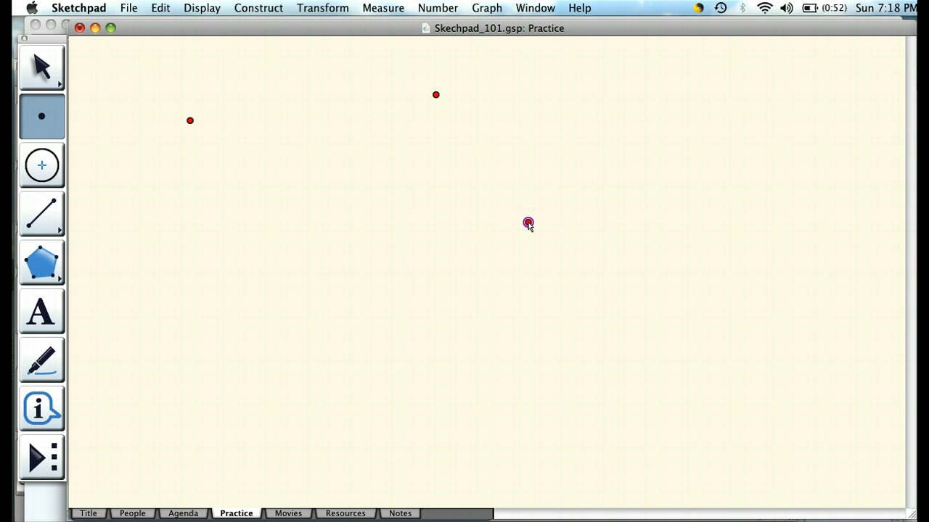
pyautogui.moveTo(367, 216); pyautogui.dragTo(45, 70)
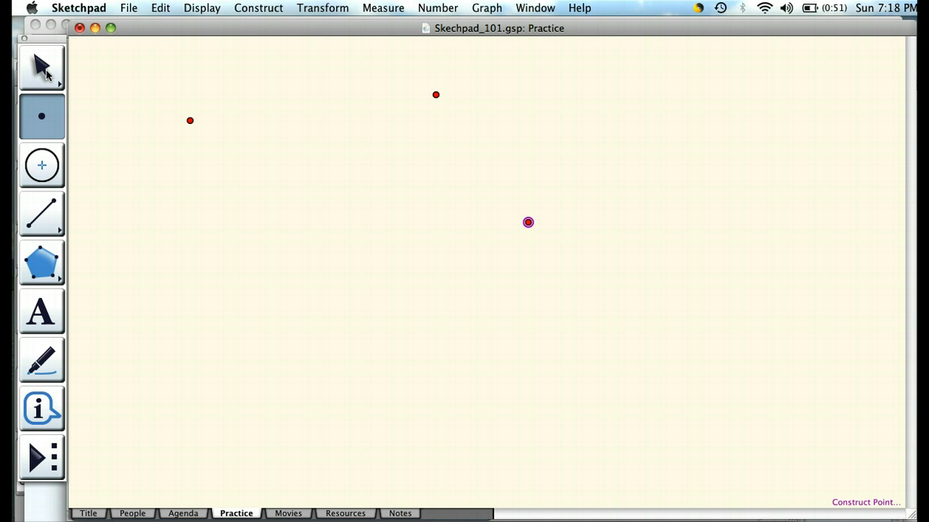
pyautogui.moveTo(317, 178); pyautogui.dragTo(429, 100)
pyautogui.click(252, 120)
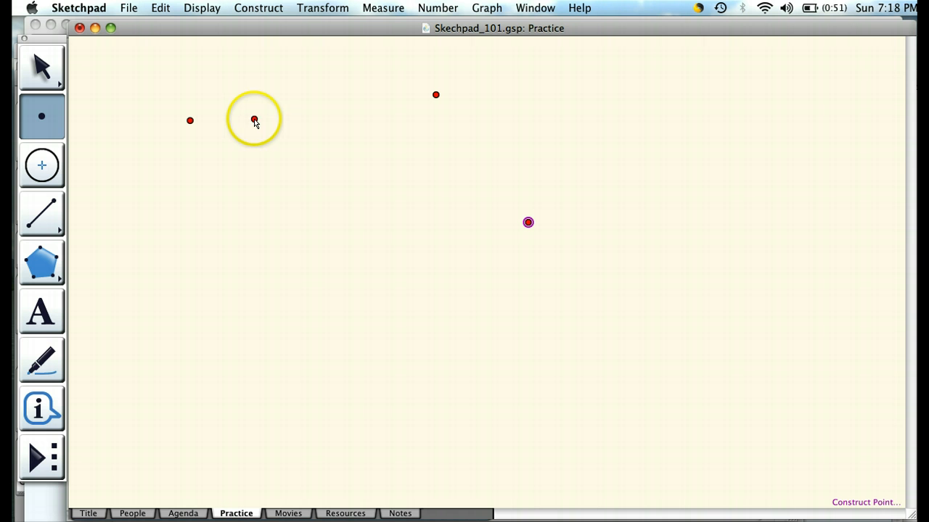
pyautogui.moveTo(253, 119); pyautogui.dragTo(436, 94)
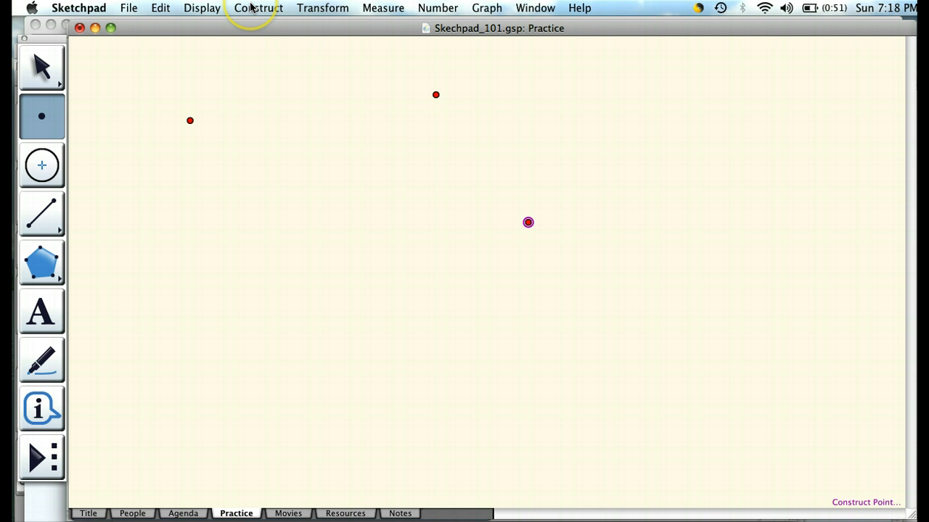
# Step: Add six more scattered points among the three existing ones, mostly in the upper-left part of the page
pyautogui.click(341, 143)
pyautogui.click(256, 183)
pyautogui.click(285, 233)
pyautogui.click(375, 234)
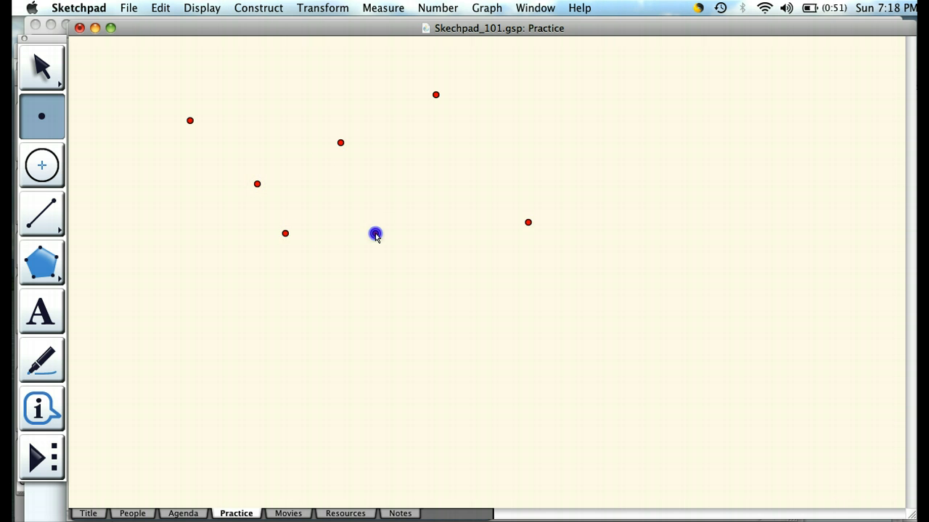
pyautogui.click(185, 183)
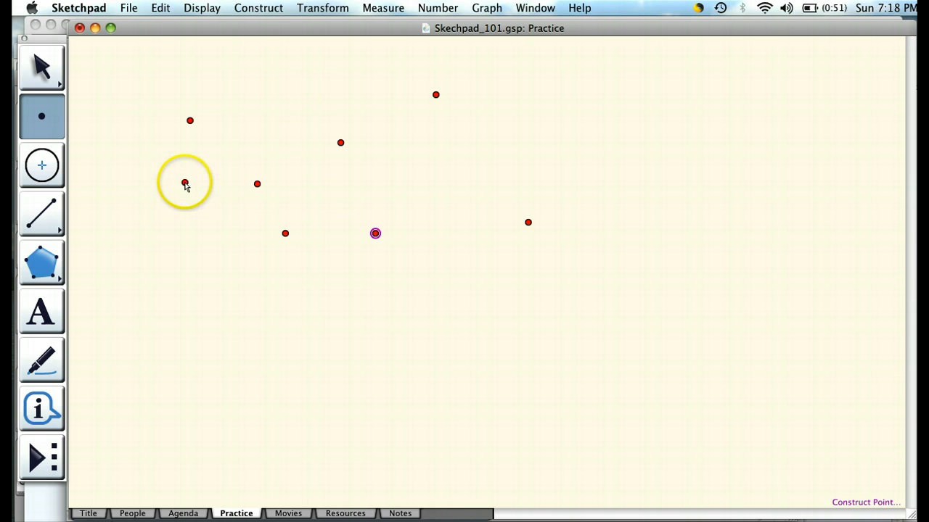
pyautogui.moveTo(185, 182); pyautogui.dragTo(191, 120)
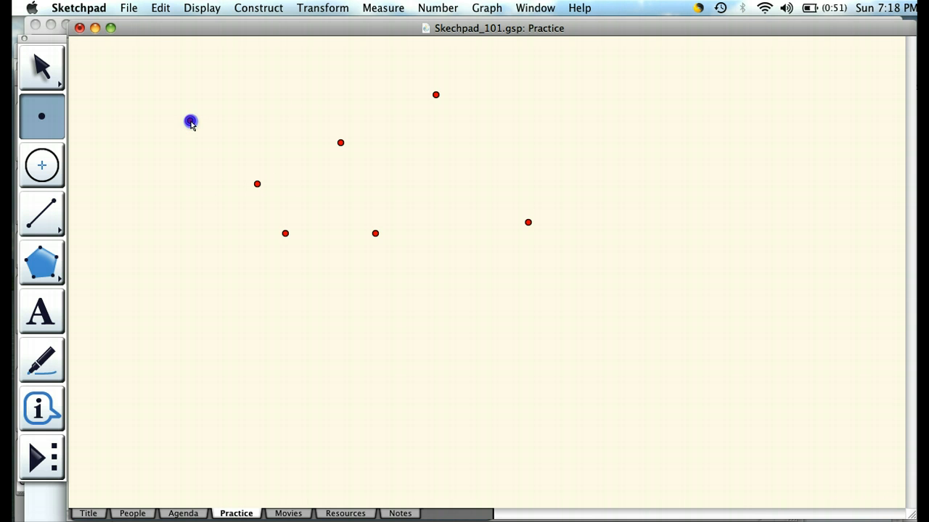
pyautogui.click(188, 150)
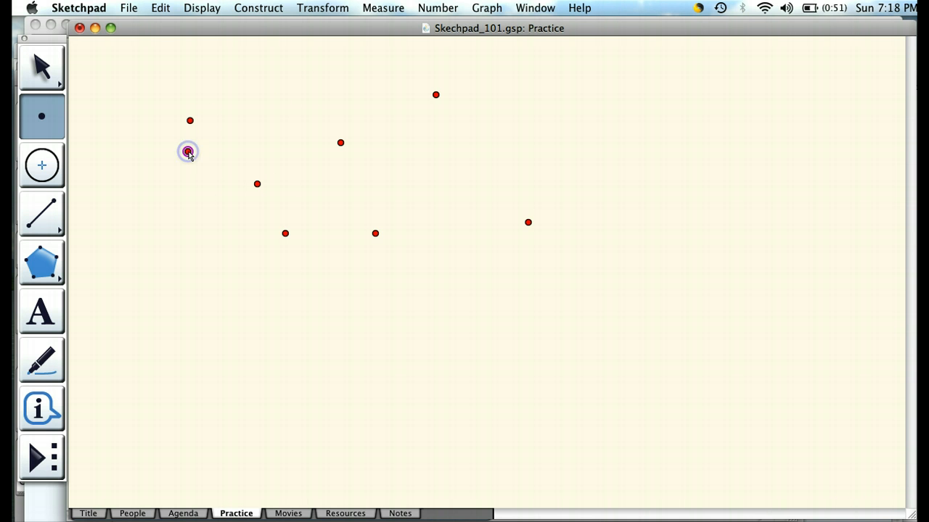
pyautogui.click(242, 124)
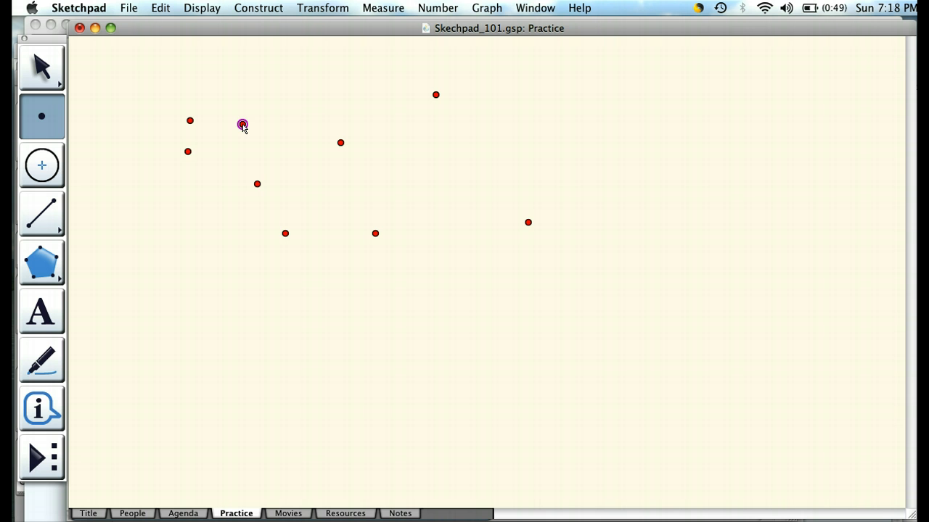
# Step: Enclose the six leftmost points in a selection rectangle and delete them
pyautogui.click(42, 68)
pyautogui.click(170, 80)
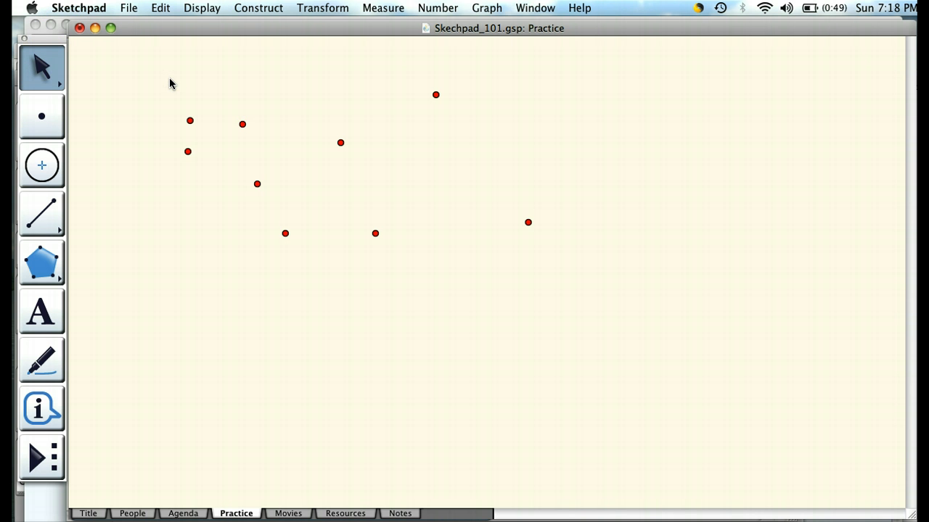
pyautogui.moveTo(169, 77); pyautogui.dragTo(338, 317)
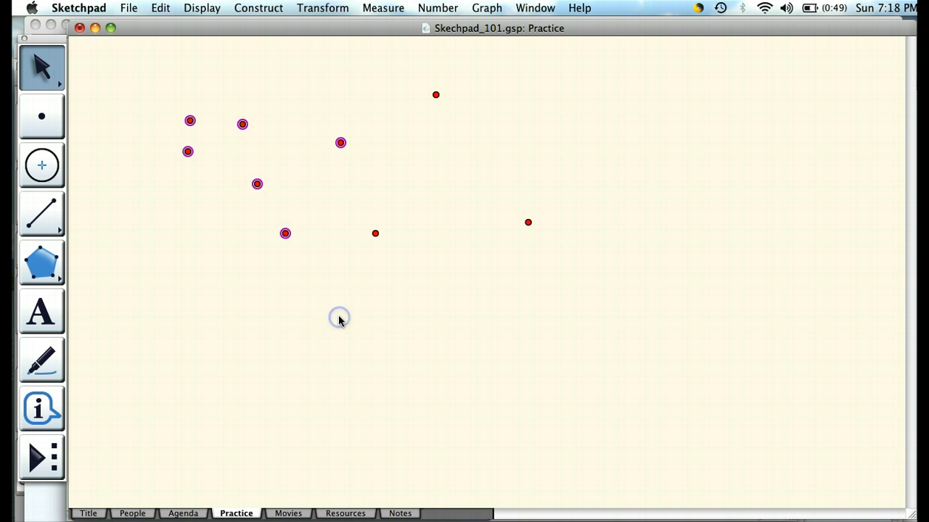
pyautogui.press('Delete')
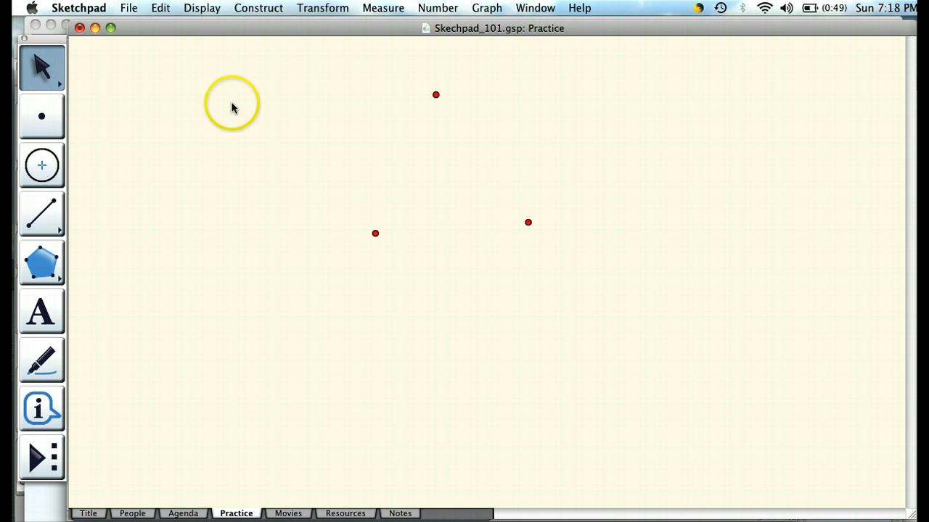
# Step: Practise selecting all three remaining points at once with a selection rectangle, clearing the selection and repeating it
pyautogui.moveTo(288, 78); pyautogui.dragTo(585, 270)
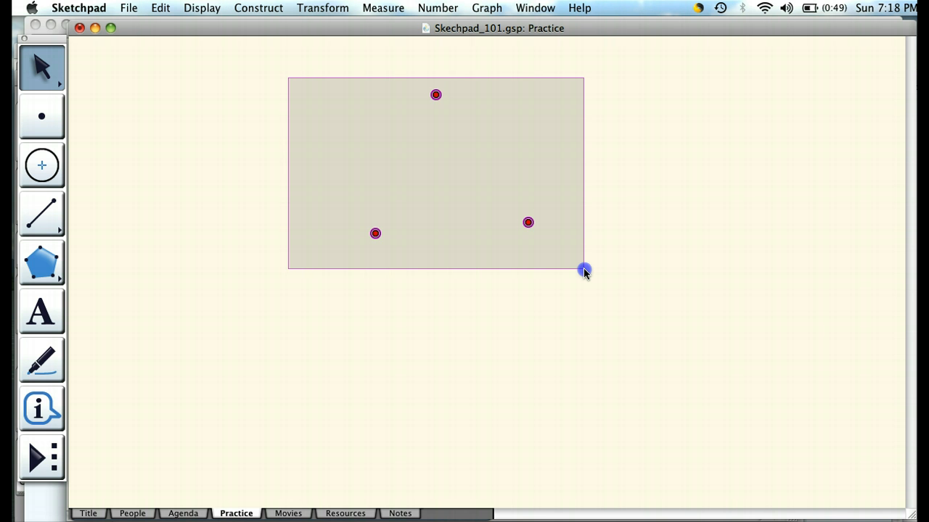
pyautogui.moveTo(585, 270); pyautogui.dragTo(622, 328)
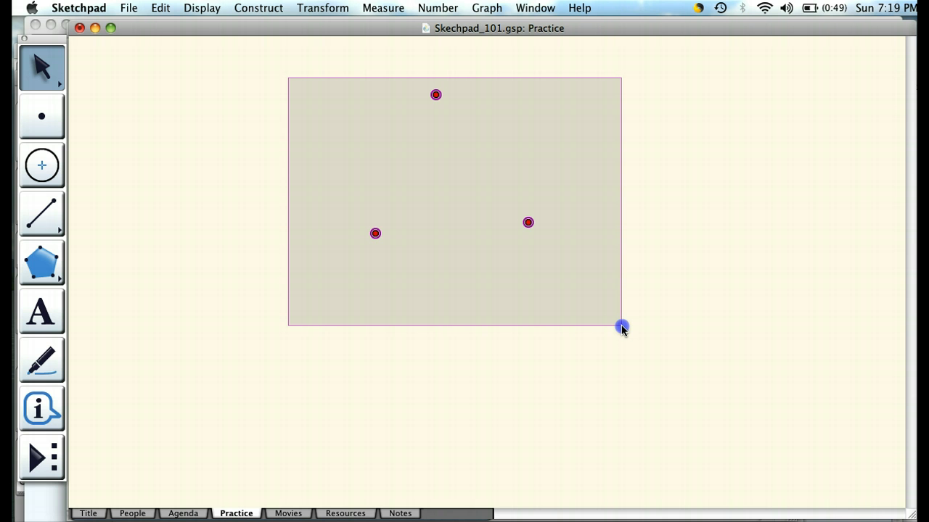
pyautogui.moveTo(621, 328); pyautogui.dragTo(622, 328)
pyautogui.click(622, 328)
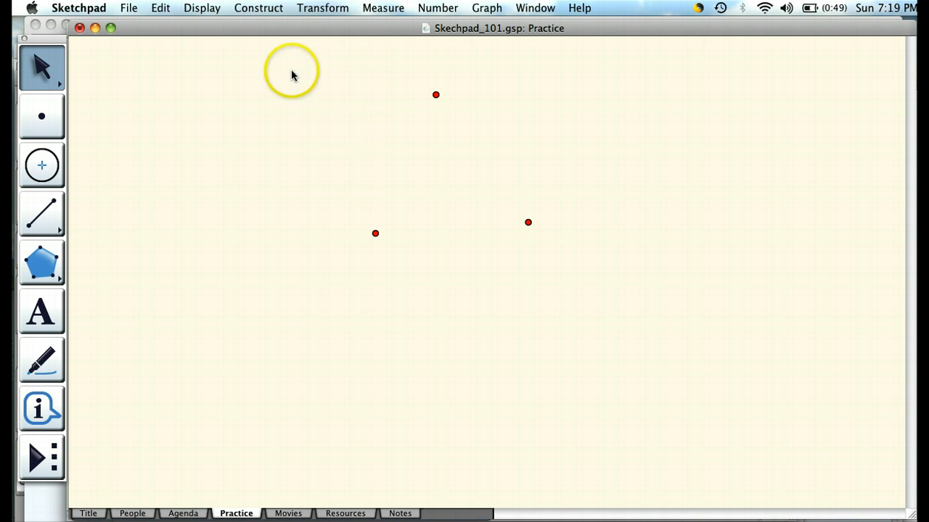
pyautogui.moveTo(290, 72); pyautogui.dragTo(615, 327)
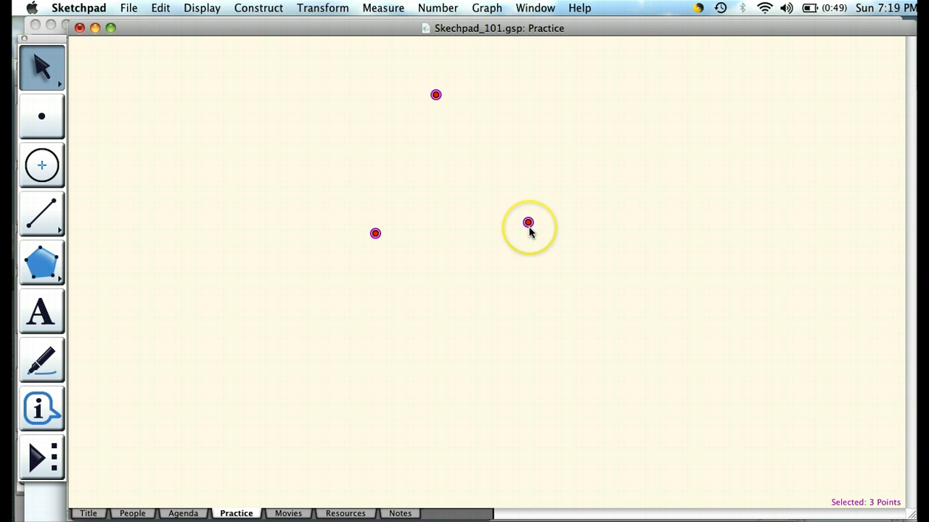
# Step: Change the selection color in the color preferences to a darker purple for this sketch
pyautogui.click(160, 8)
pyautogui.click(182, 284)
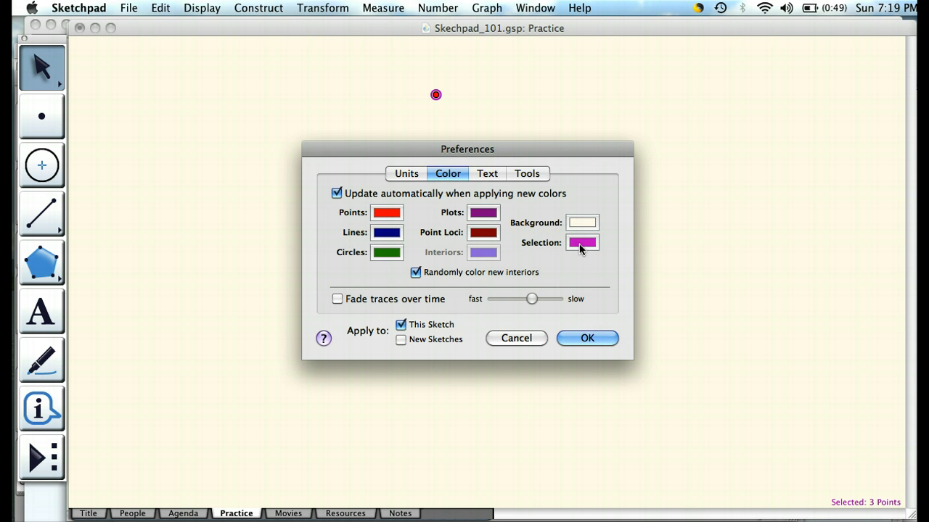
pyautogui.click(581, 247)
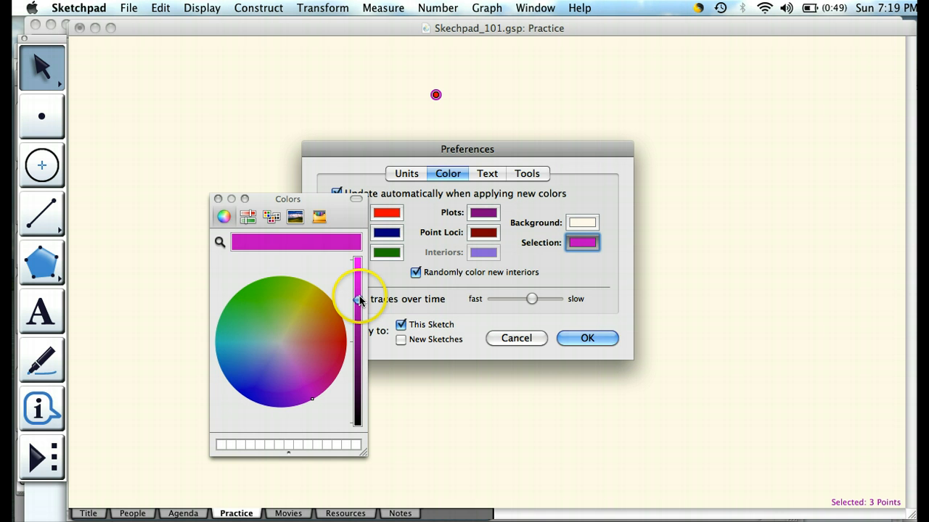
pyautogui.moveTo(358, 300); pyautogui.dragTo(360, 349)
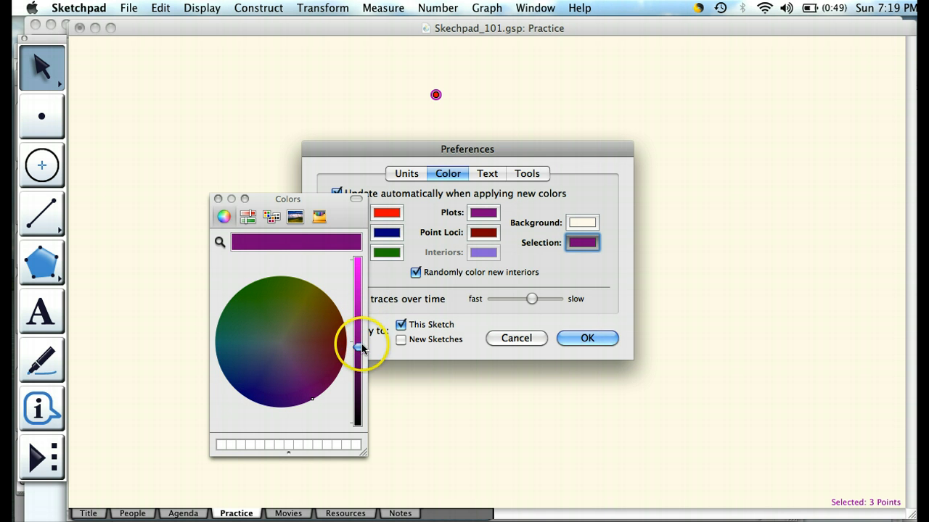
pyautogui.click(587, 338)
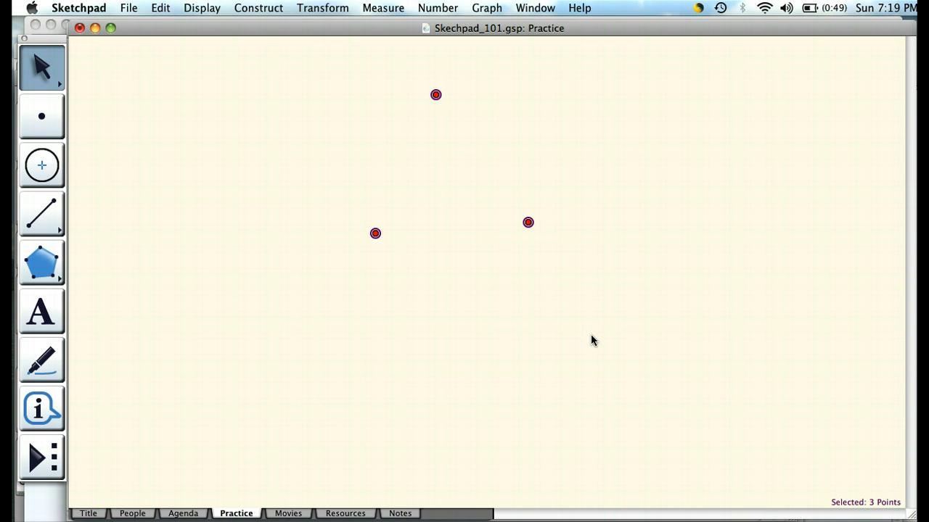
# Step: Reselect the three points and measure their coordinates
pyautogui.click(590, 339)
pyautogui.moveTo(296, 60); pyautogui.dragTo(687, 348)
pyautogui.click(383, 7)
pyautogui.click(408, 190)
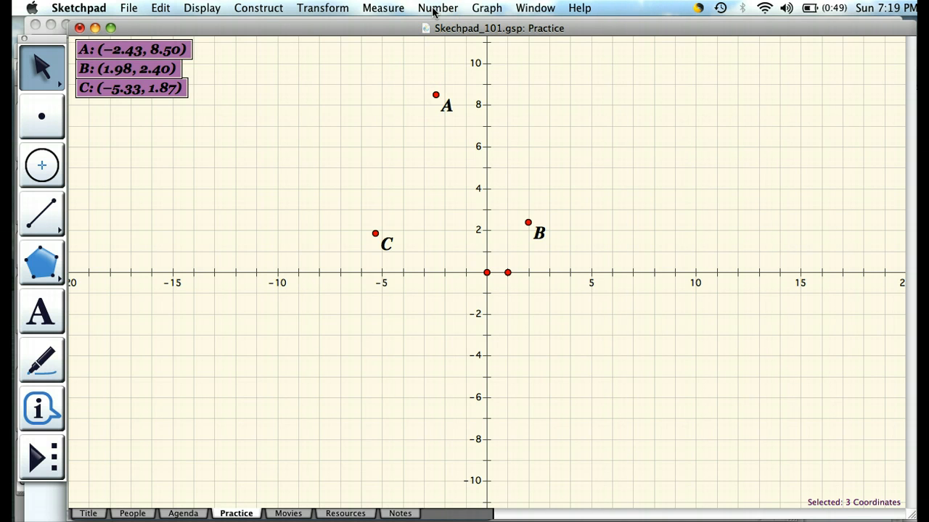
# Step: Hide the coordinate grid and deselect the three coordinate measurements
pyautogui.click(481, 9)
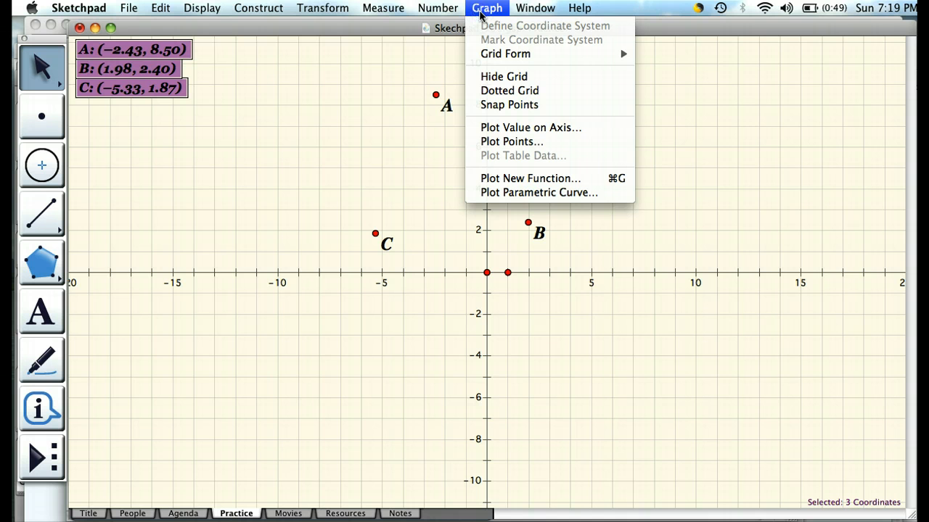
pyautogui.click(521, 77)
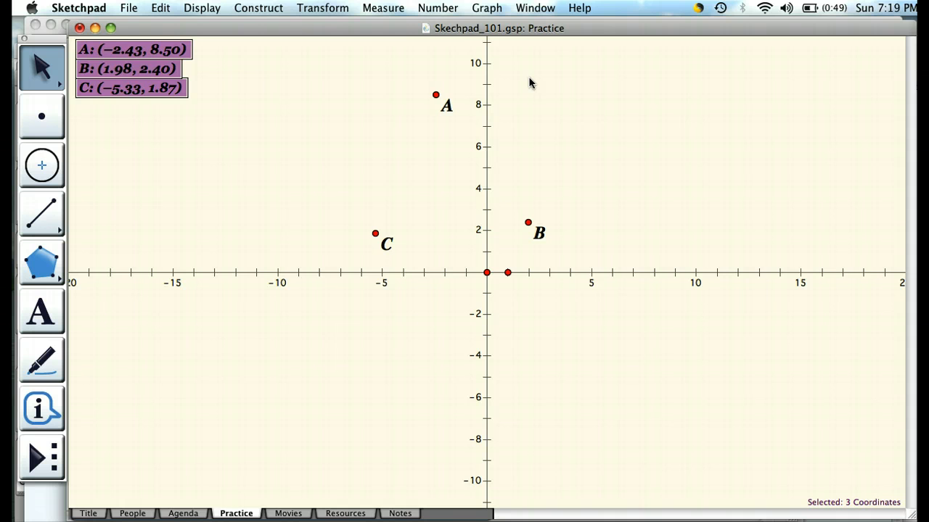
pyautogui.click(437, 8)
pyautogui.click(476, 10)
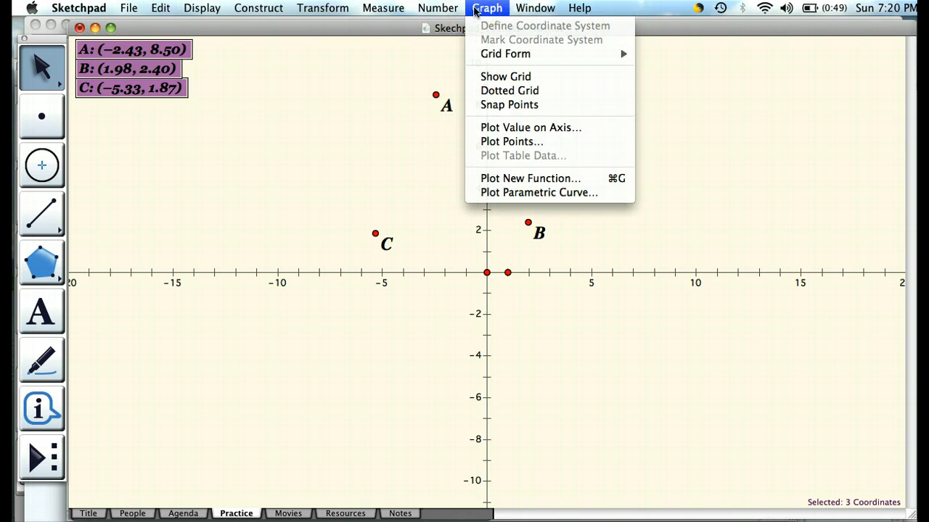
pyautogui.click(321, 211)
pyautogui.click(197, 197)
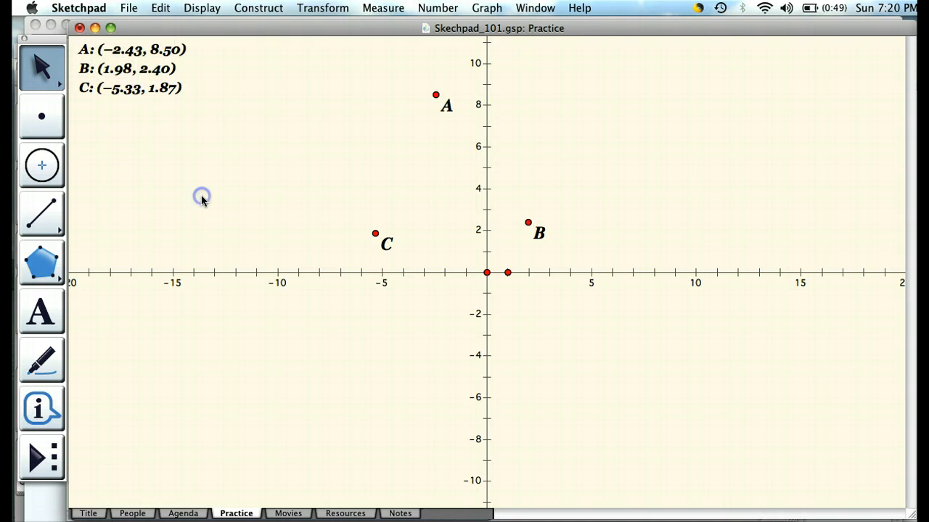
# Step: Select both the vertical and horizontal coordinate axes and hide them
pyautogui.click(486, 177)
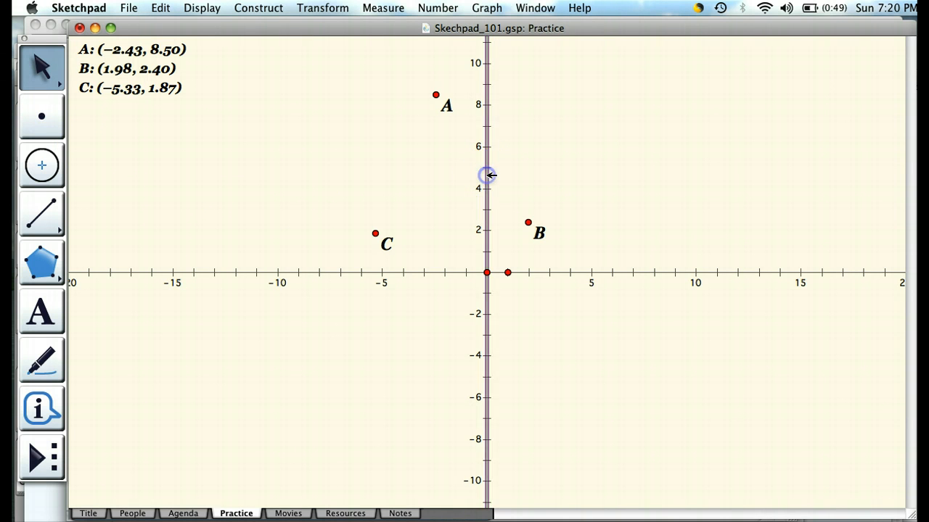
pyautogui.click(55, 72)
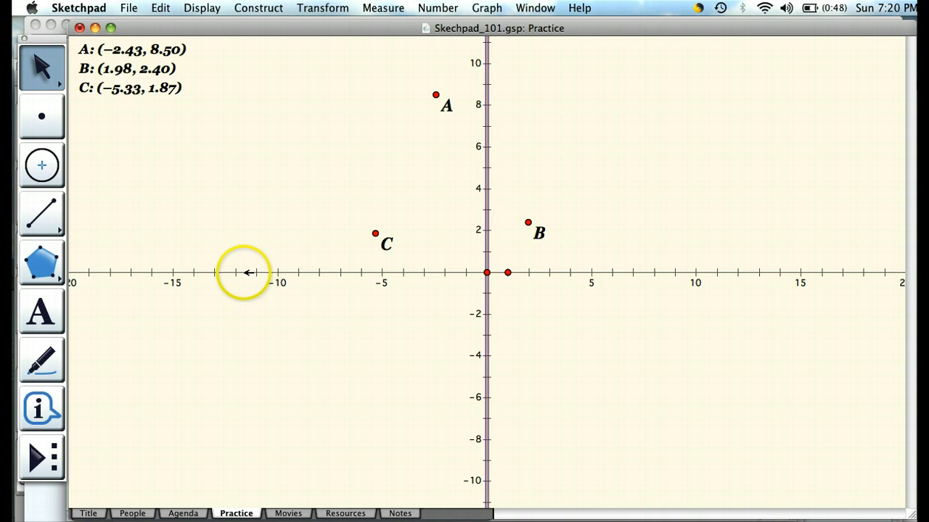
pyautogui.click(245, 272)
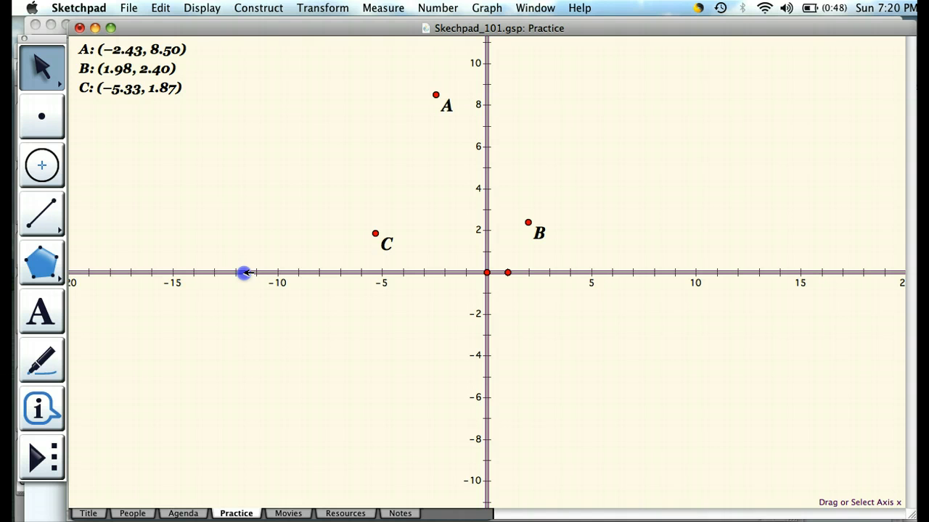
pyautogui.click(200, 9)
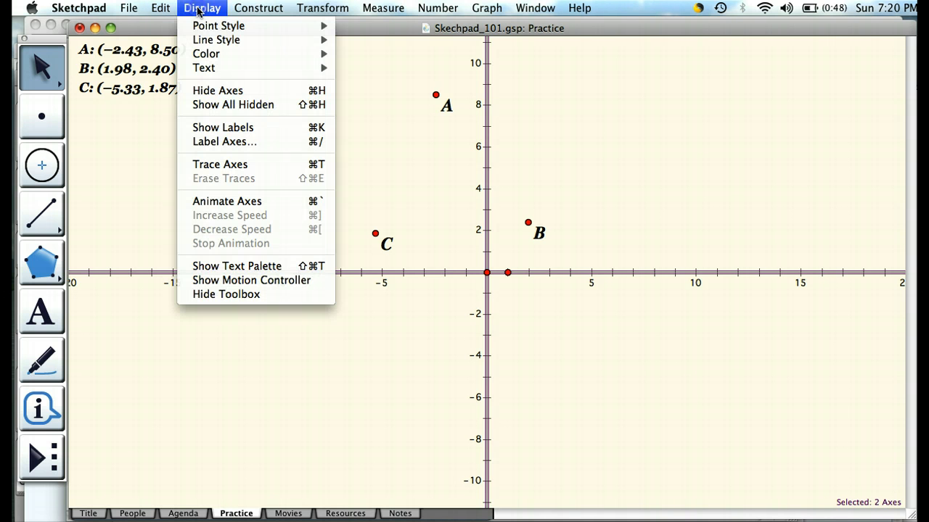
pyautogui.click(238, 90)
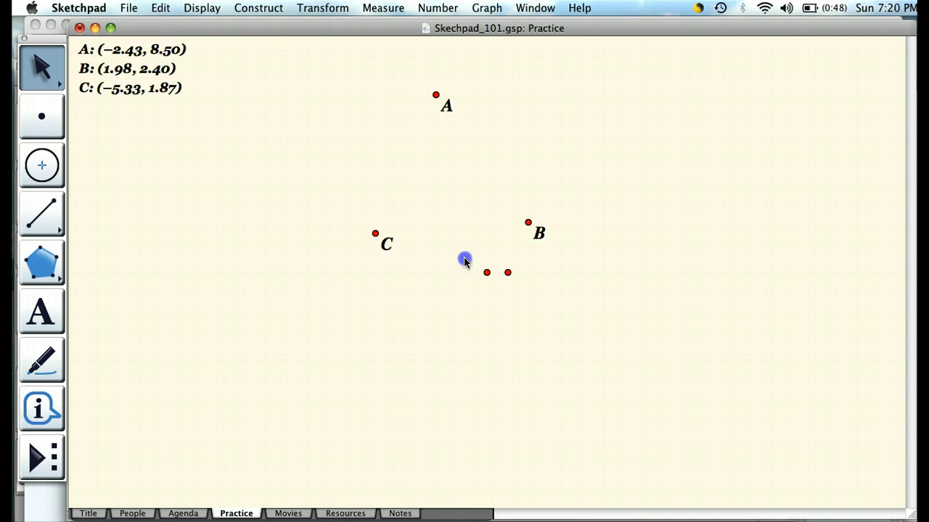
# Step: Select the two unlabelled points left from the coordinate system, the origin and the unit point, and hide them
pyautogui.moveTo(465, 258); pyautogui.dragTo(515, 289)
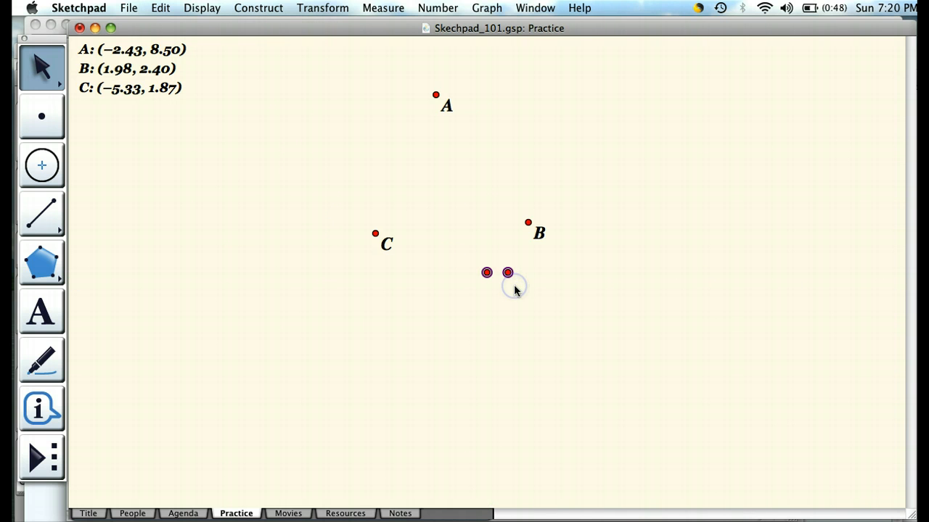
pyautogui.click(202, 9)
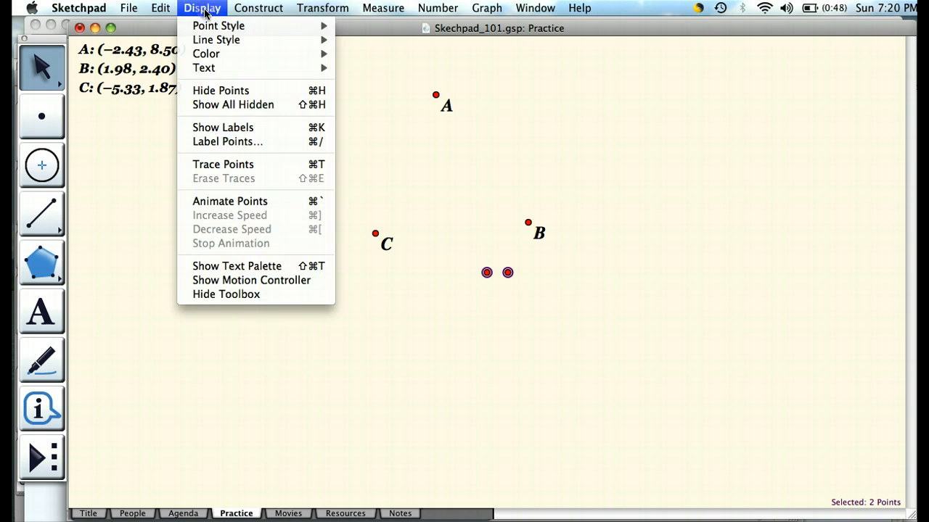
pyautogui.click(235, 92)
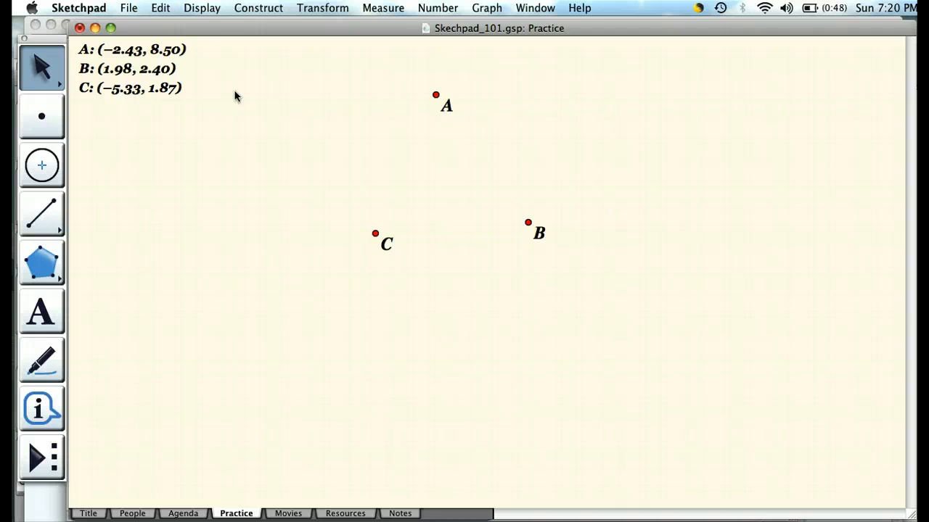
# Step: Show all hidden objects and hide the restored axes, grid and two coordinate system points again
pyautogui.click(214, 10)
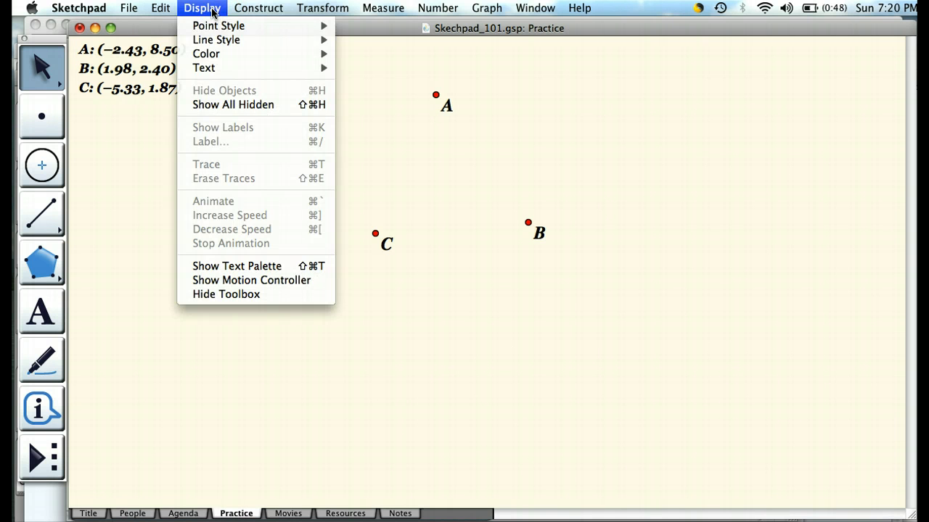
pyautogui.click(251, 111)
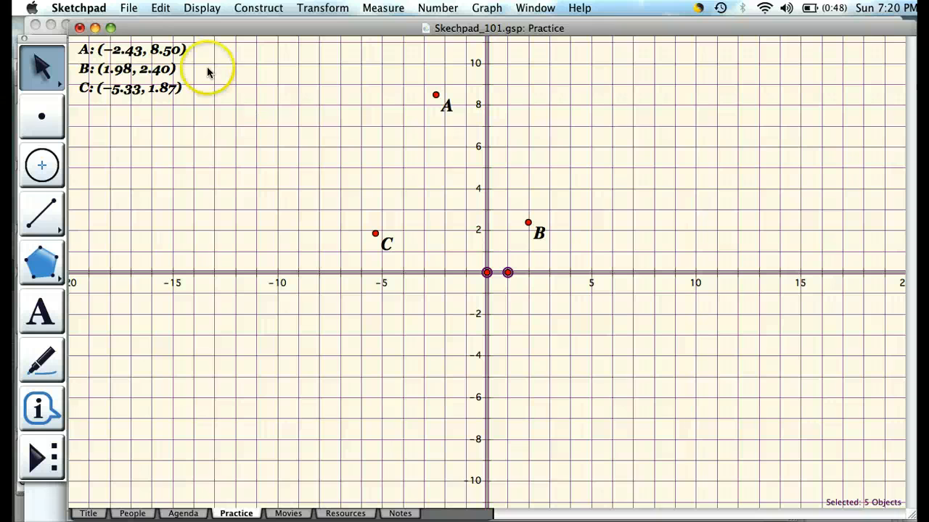
pyautogui.click(202, 9)
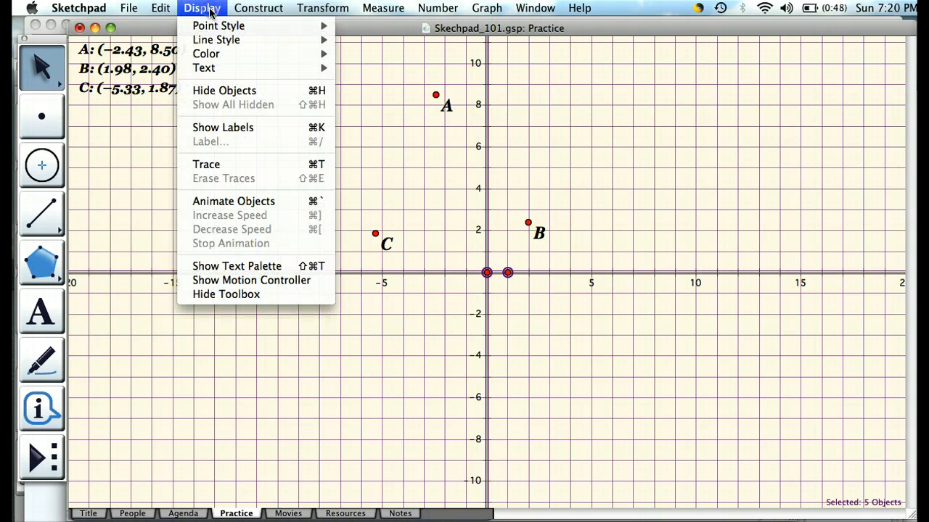
pyautogui.click(224, 90)
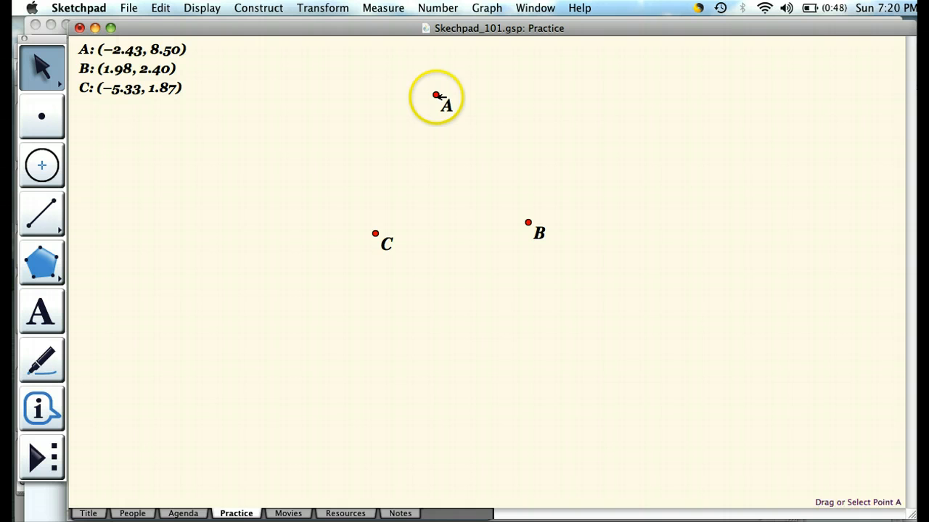
# Step: Move point A around the sketch, bring it to about (−2.12, 7.83) and deselect it
pyautogui.moveTo(436, 95); pyautogui.dragTo(468, 103)
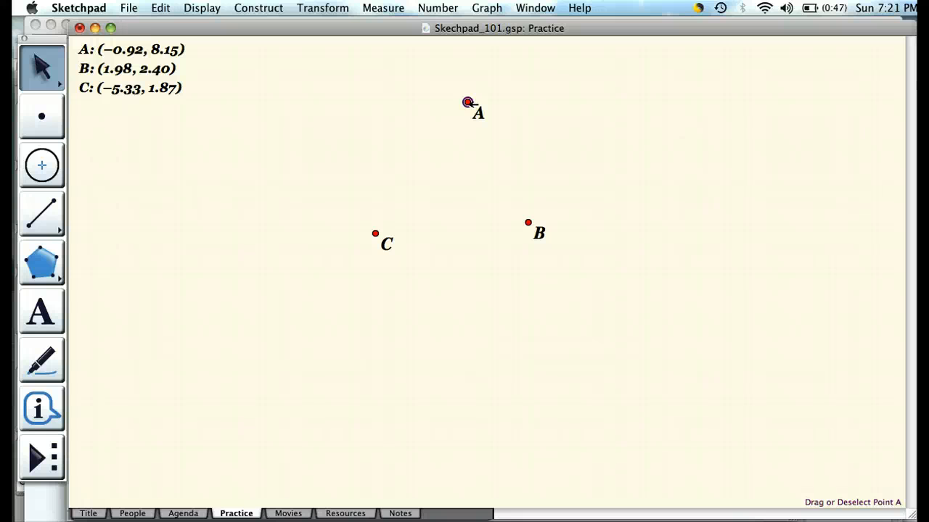
pyautogui.moveTo(468, 103); pyautogui.dragTo(684, 114)
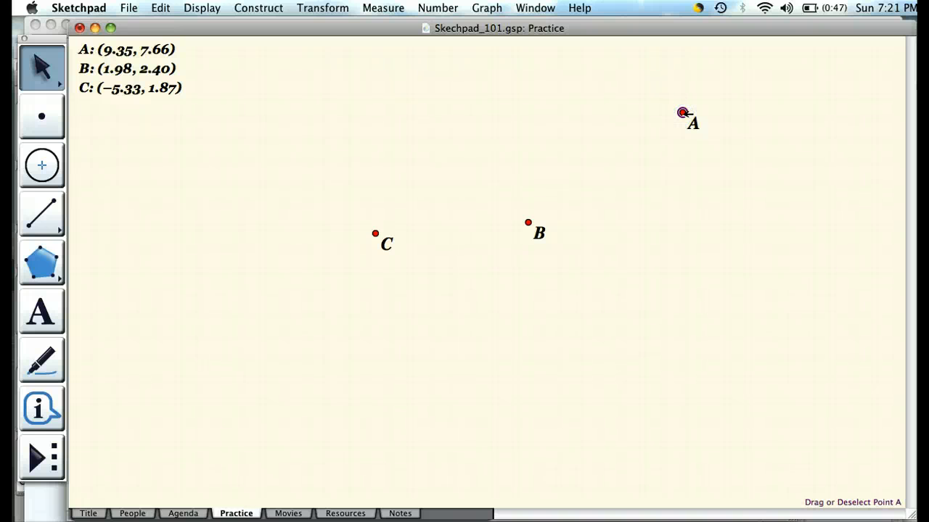
pyautogui.moveTo(684, 114); pyautogui.dragTo(442, 109)
pyautogui.click(315, 114)
# Step: Construct a circle about 43.7 cm in circumference to the left of point C, overlapping the coordinate measurements
pyautogui.click(42, 117)
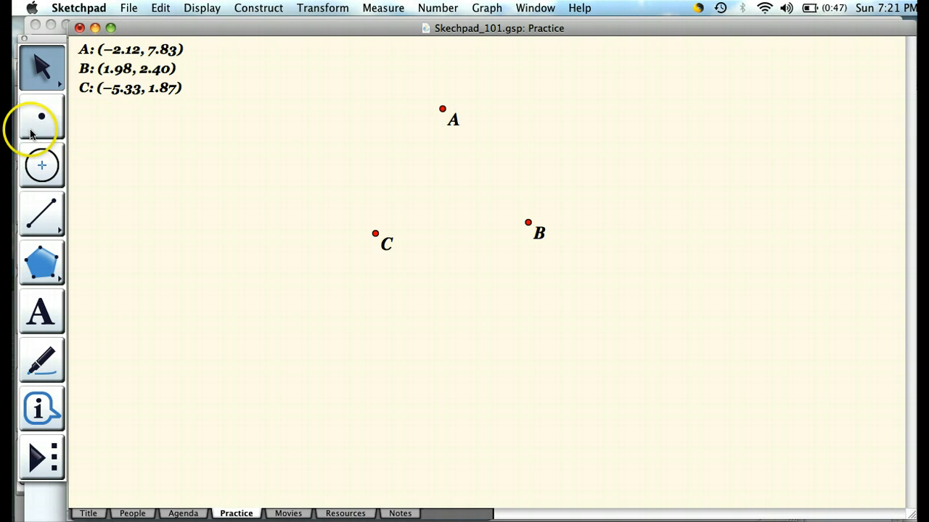
pyautogui.click(42, 116)
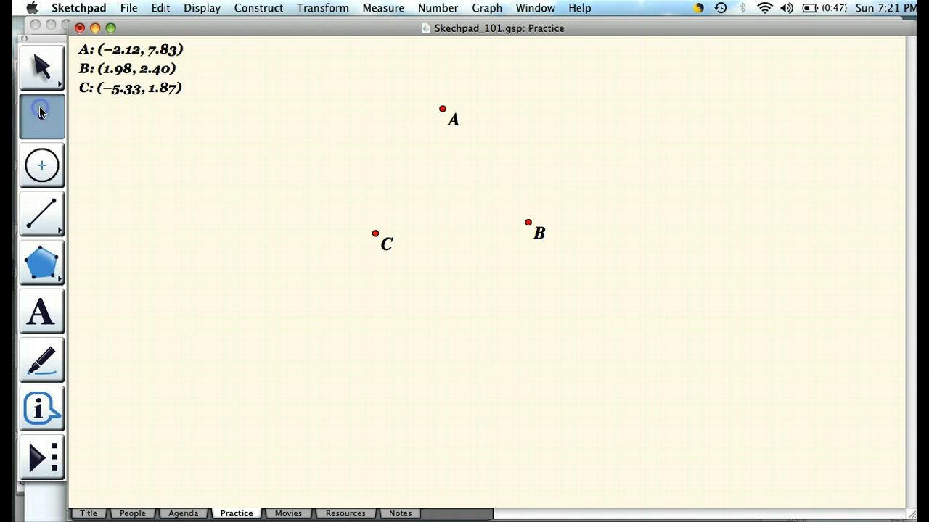
pyautogui.click(40, 168)
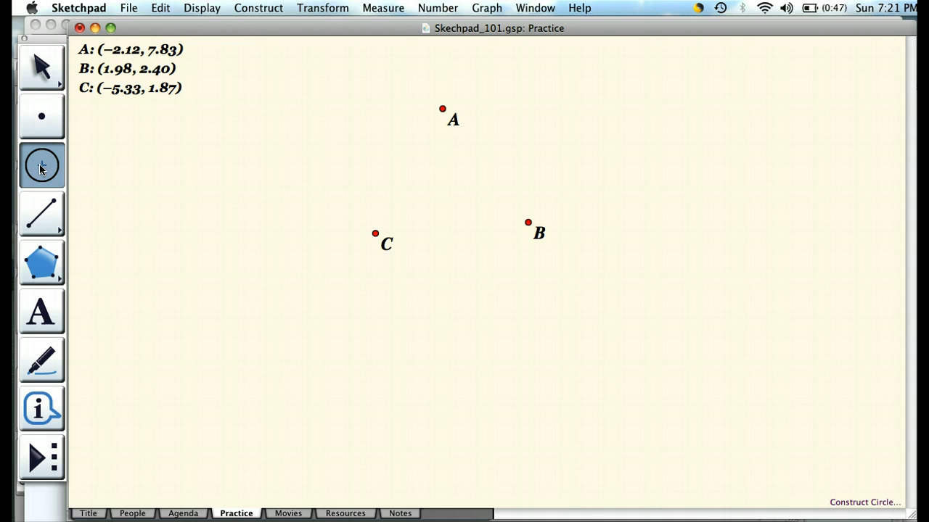
pyautogui.moveTo(176, 172); pyautogui.dragTo(306, 238)
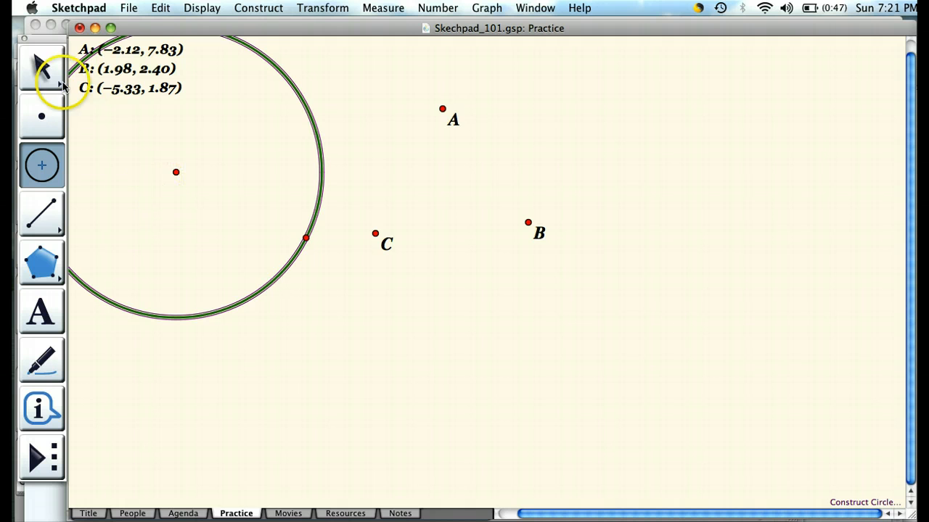
# Step: Move the whole circle down until it clears the coordinate measurements, and deselect it
pyautogui.click(44, 70)
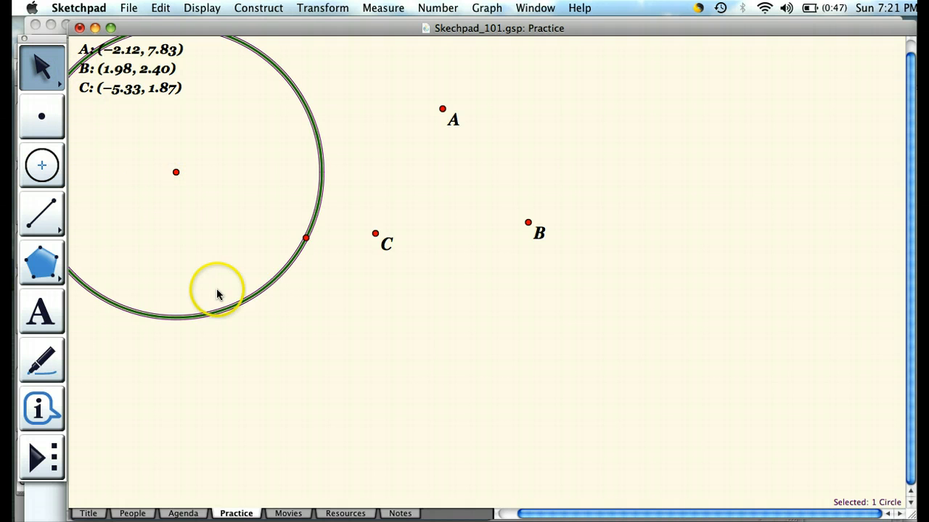
pyautogui.moveTo(238, 303); pyautogui.dragTo(283, 443)
pyautogui.click(124, 156)
# Step: Construct three more large overlapping circles, one above the existing circle and two around the area below point B
pyautogui.click(41, 166)
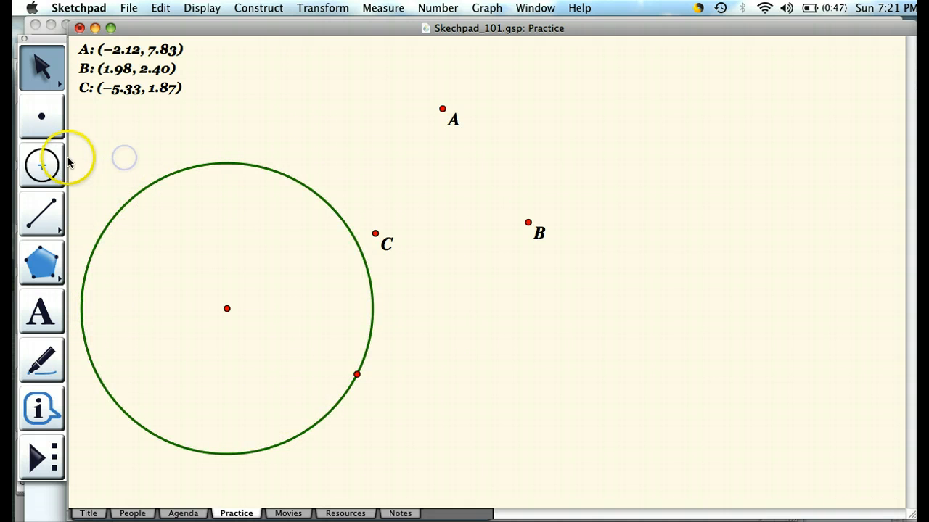
pyautogui.click(274, 159)
pyautogui.click(347, 289)
pyautogui.click(515, 324)
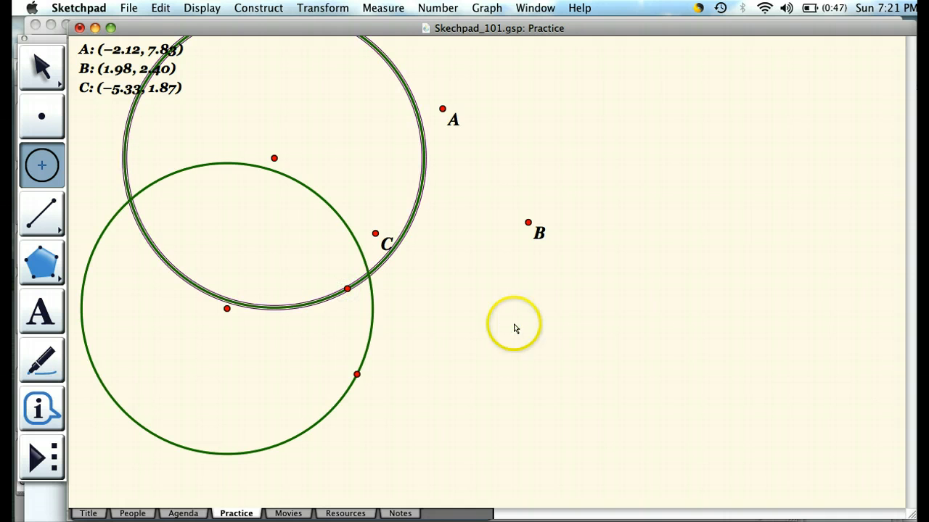
pyautogui.click(597, 458)
pyautogui.moveTo(607, 344); pyautogui.dragTo(812, 426)
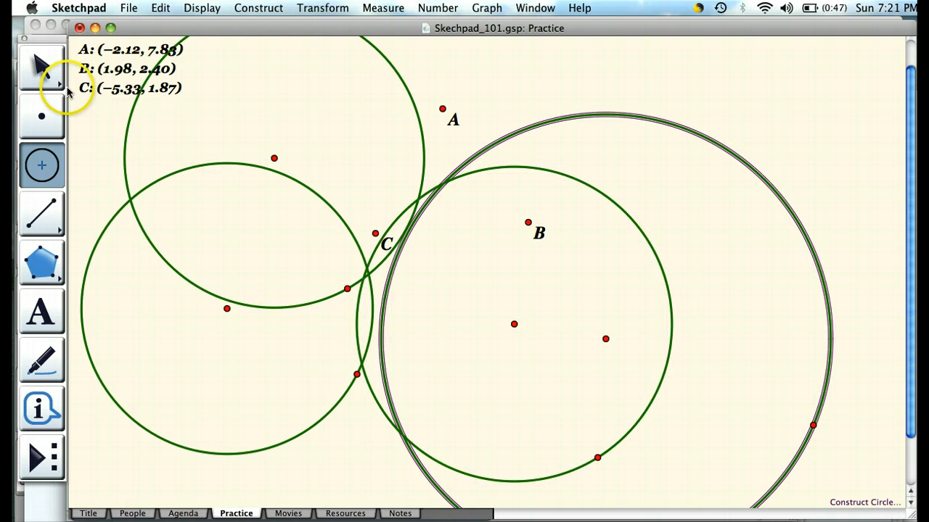
# Step: Undo the construction of the three extra circles and look up the undo and redo commands without using them
pyautogui.click(42, 68)
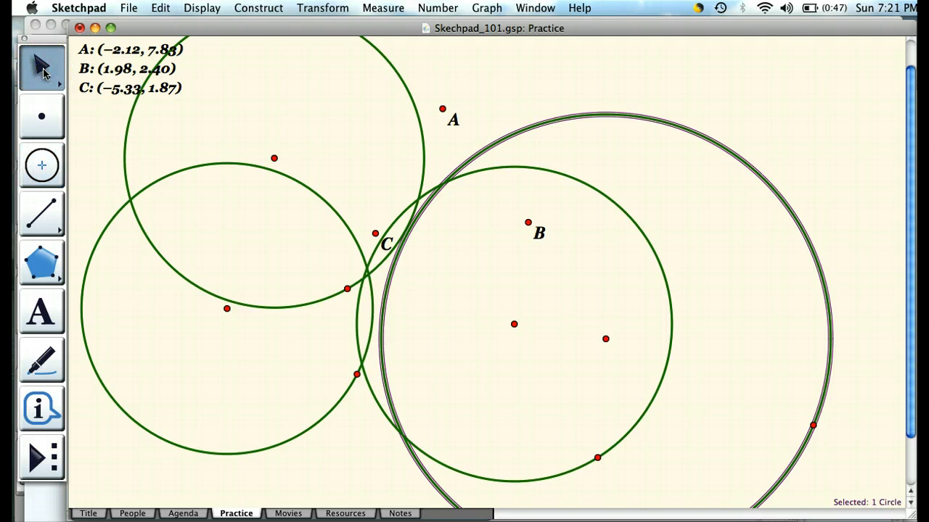
pyautogui.press('super+z')
pyautogui.press('super+z')
pyautogui.press('super+z')
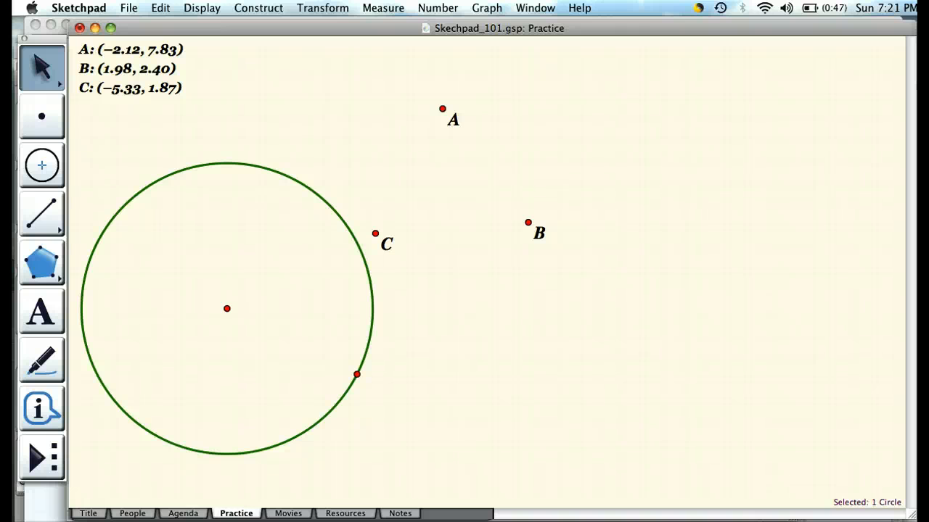
pyautogui.click(161, 8)
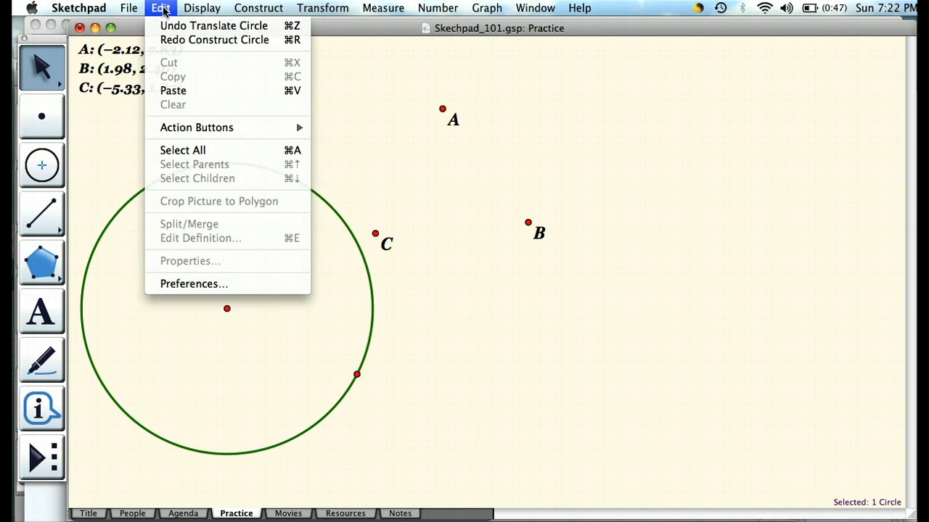
pyautogui.click(395, 153)
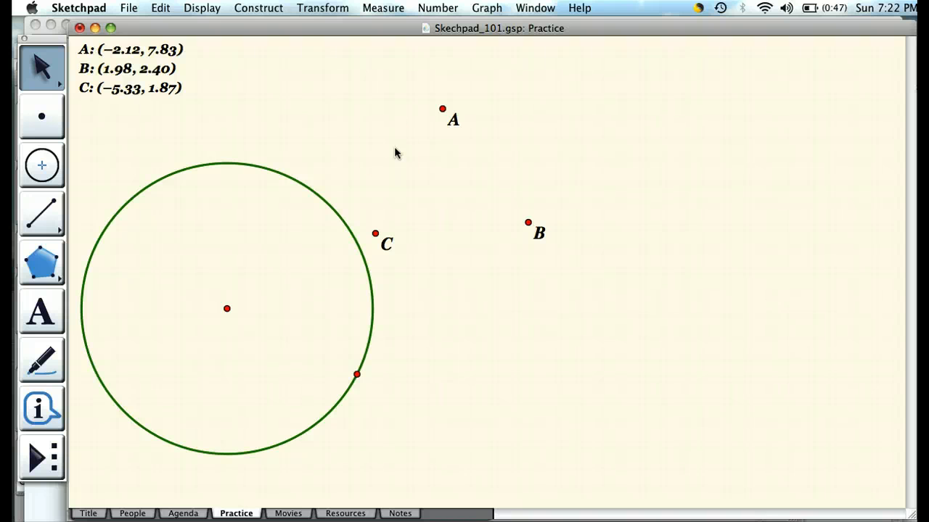
# Step: Select the remaining circle and measure its circumference
pyautogui.click(306, 188)
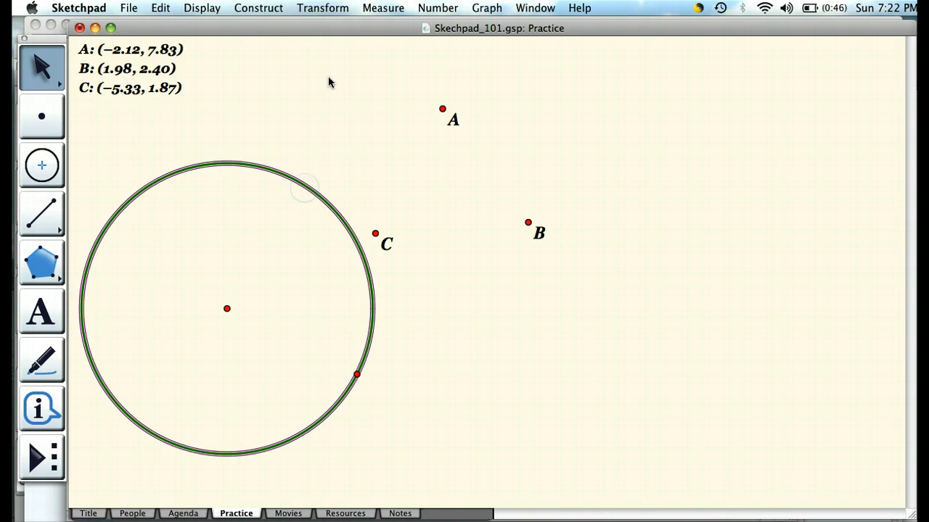
pyautogui.click(381, 8)
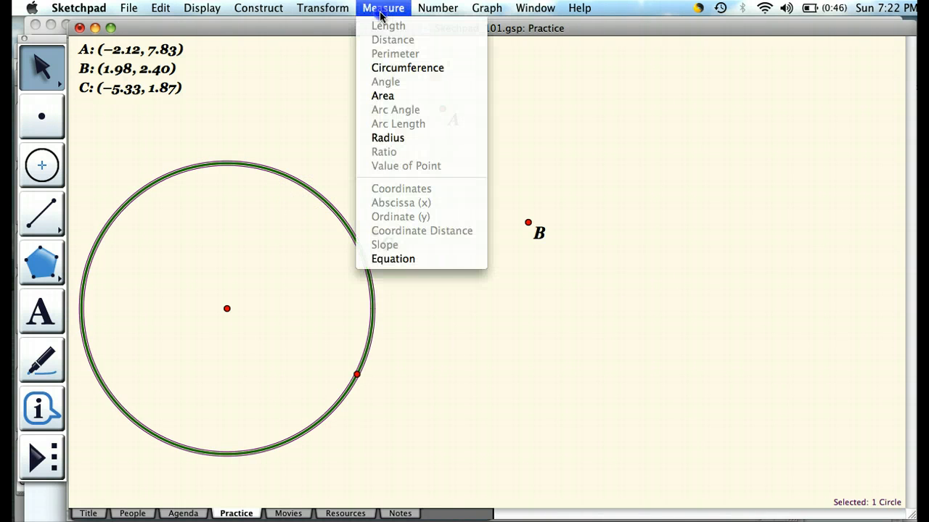
pyautogui.click(396, 68)
# Step: Move the circumference measurement slightly down, and shrink the circle with point E to a circumference of about 42.4 cm
pyautogui.click(251, 108)
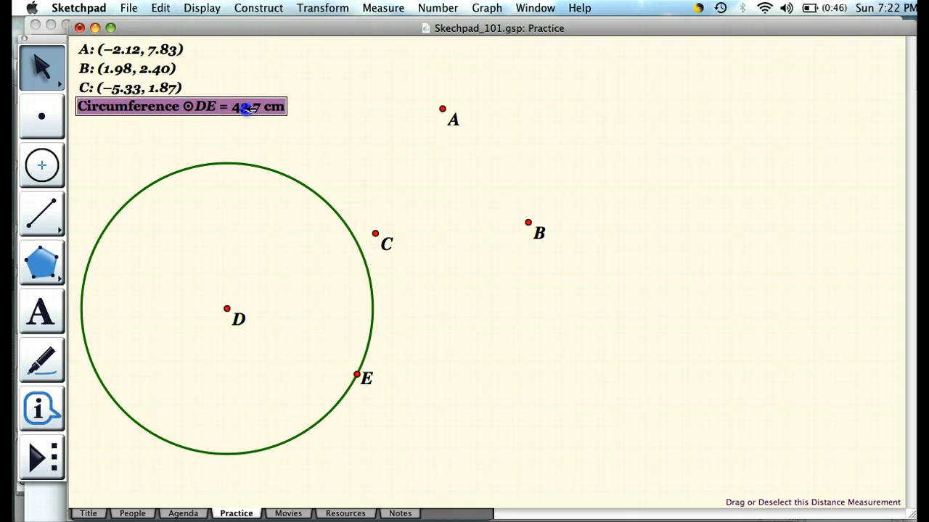
pyautogui.moveTo(250, 107); pyautogui.dragTo(247, 124)
pyautogui.click(332, 141)
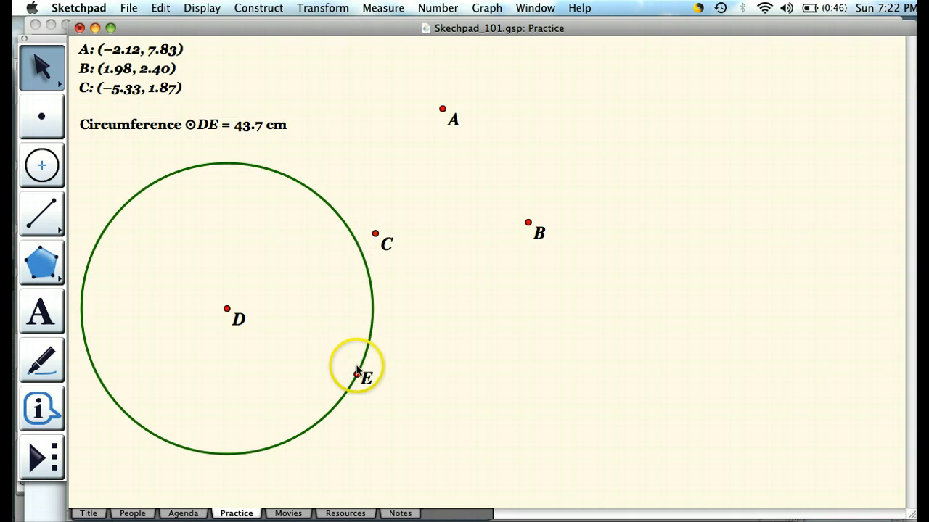
pyautogui.moveTo(357, 375)
pyautogui.mouseDown()
pyautogui.moveTo(260, 320)
pyautogui.moveTo(388, 377)
pyautogui.moveTo(338, 363)
pyautogui.moveTo(367, 375)
pyautogui.moveTo(353, 374)
pyautogui.mouseUp()
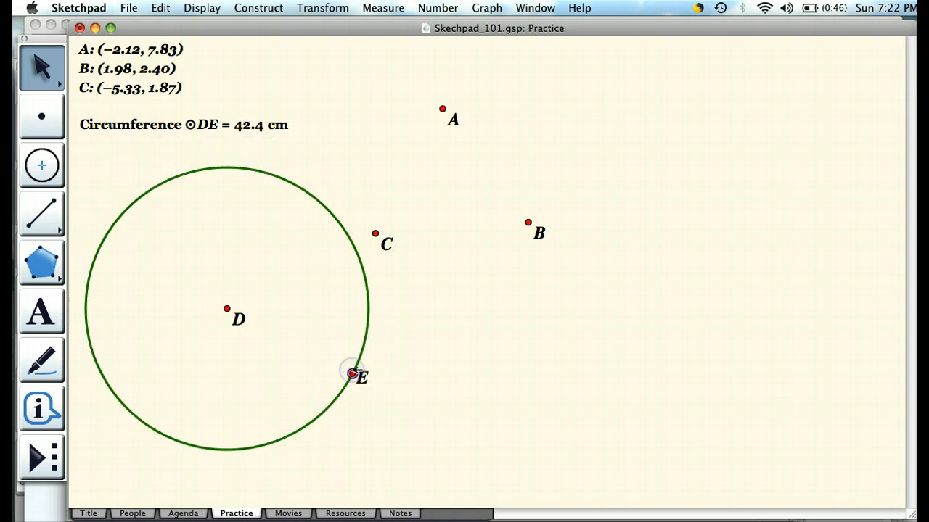
pyautogui.click(449, 364)
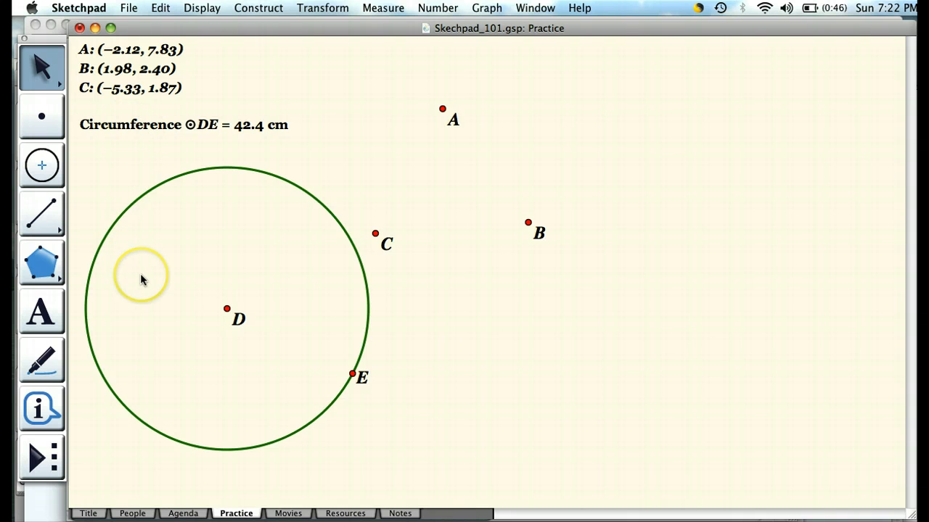
# Step: Connect points A, B and C with the Segment straightedge tool to form a triangle
pyautogui.click(40, 214)
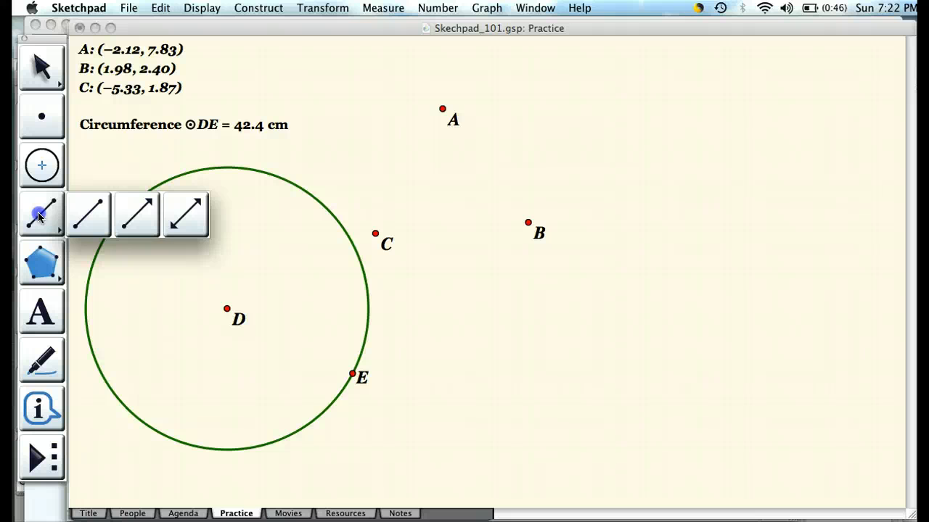
pyautogui.moveTo(40, 216); pyautogui.dragTo(88, 218)
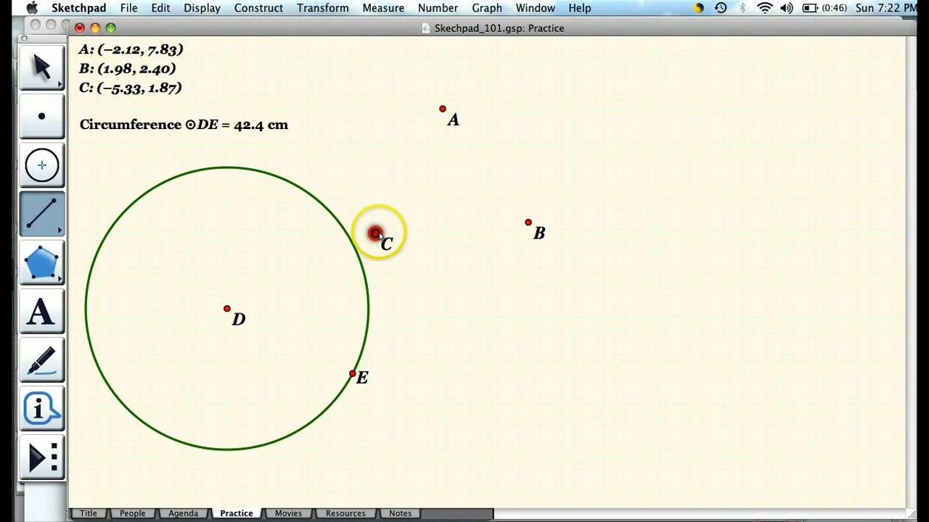
pyautogui.moveTo(375, 234)
pyautogui.mouseDown()
pyautogui.moveTo(548, 217)
pyautogui.moveTo(528, 222)
pyautogui.moveTo(435, 94)
pyautogui.moveTo(377, 235)
pyautogui.mouseUp()
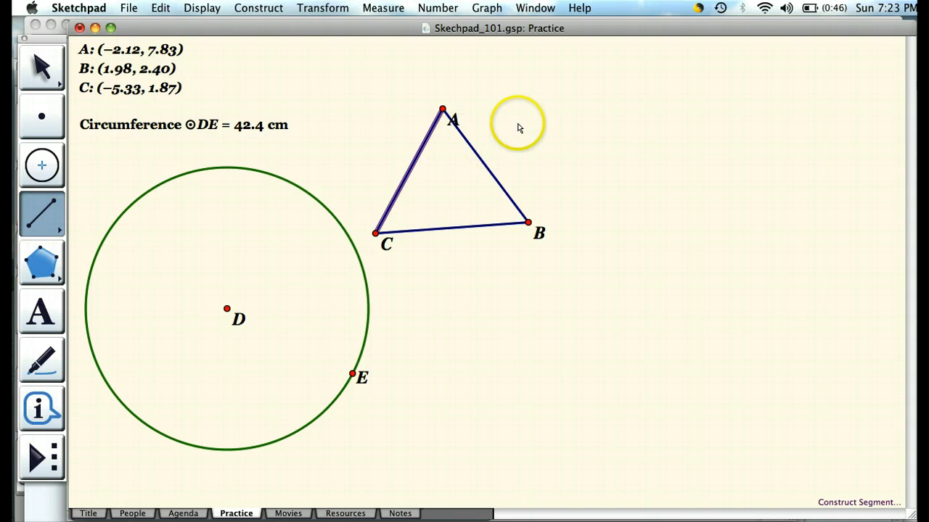
# Step: Draw two separate segments beside the triangle, one nearly horizontal near the page top and one slanting steeply below it
pyautogui.moveTo(518, 123); pyautogui.dragTo(746, 119)
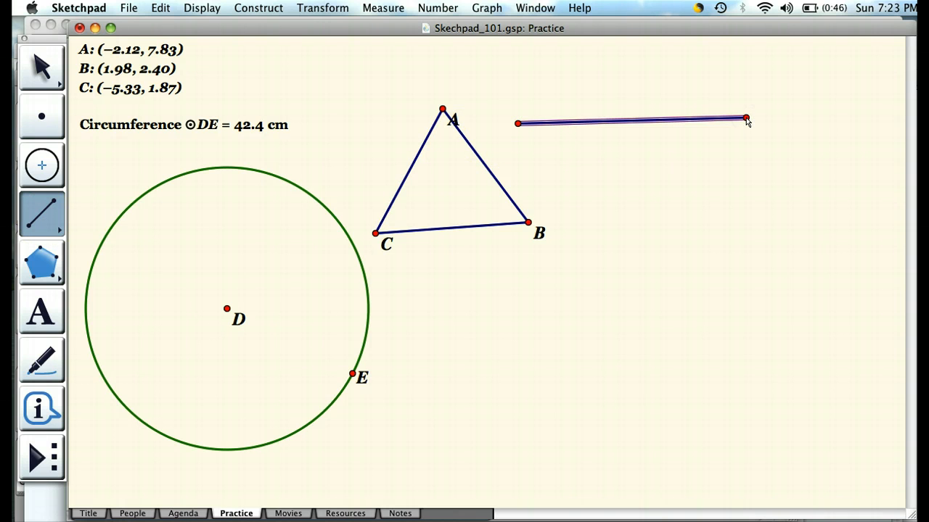
pyautogui.moveTo(719, 176); pyautogui.dragTo(550, 409)
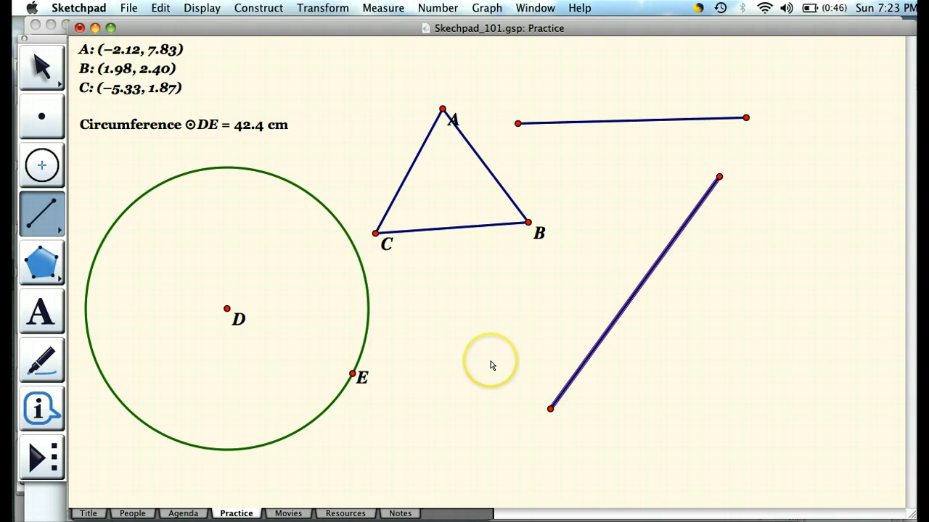
pyautogui.click(32, 73)
pyautogui.click(528, 297)
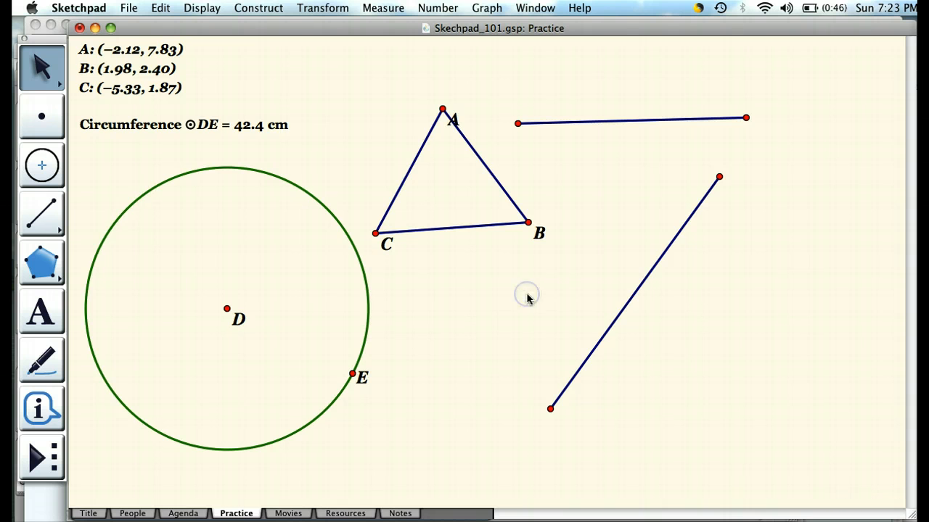
# Step: Reposition labels A, B and C with the Text tool so they sit just outside the triangle's vertices
pyautogui.click(39, 322)
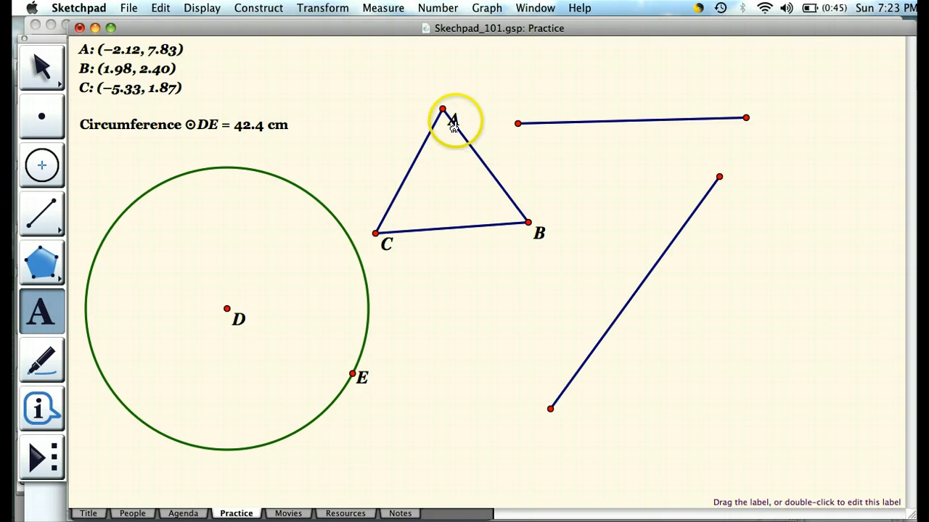
pyautogui.moveTo(452, 123); pyautogui.dragTo(445, 92)
pyautogui.moveTo(540, 235); pyautogui.dragTo(541, 221)
pyautogui.moveTo(389, 247); pyautogui.dragTo(360, 235)
pyautogui.click(492, 267)
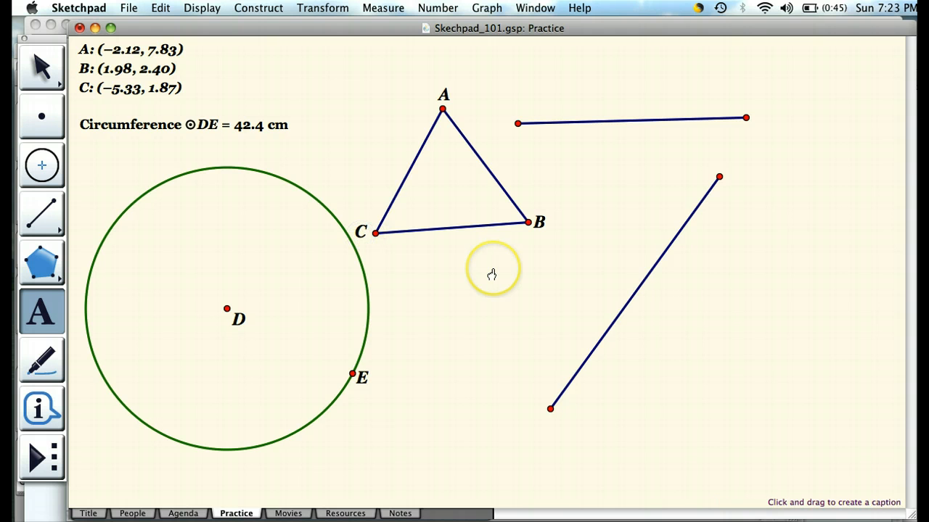
# Step: Show the labels of the nearly horizontal segment and of the circle with the Text tool
pyautogui.click(595, 127)
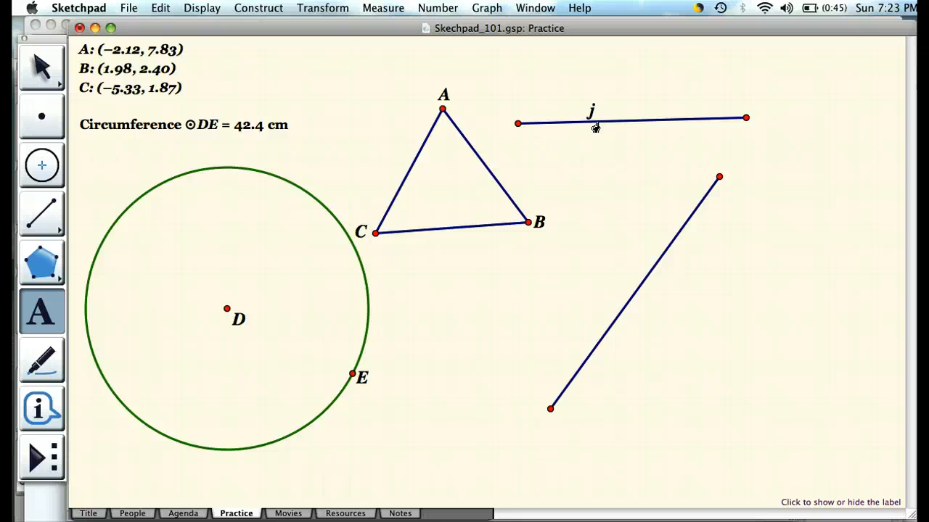
pyautogui.click(276, 181)
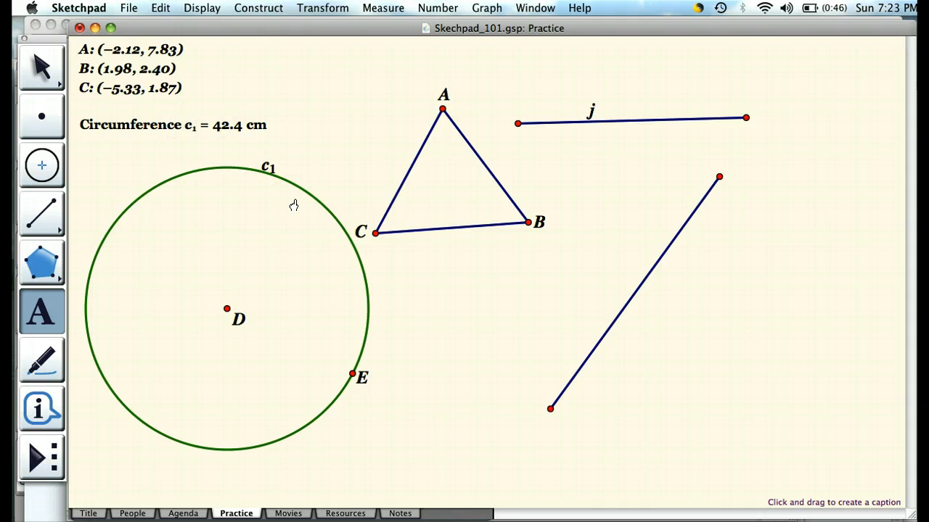
# Step: Construct a ray with the Ray straightedge tool, starting below point B and rising between the two separate segments
pyautogui.moveTo(42, 212); pyautogui.dragTo(131, 222)
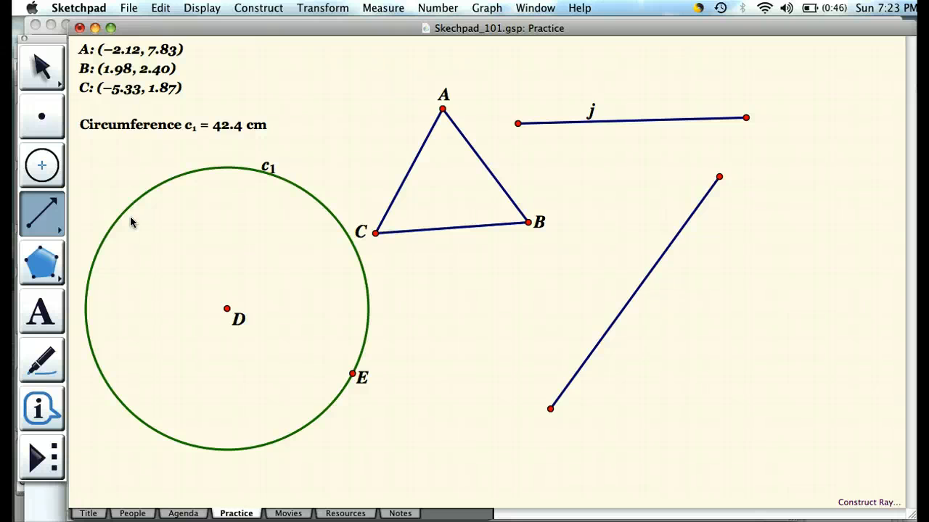
pyautogui.click(463, 299)
pyautogui.moveTo(462, 298); pyautogui.dragTo(700, 165)
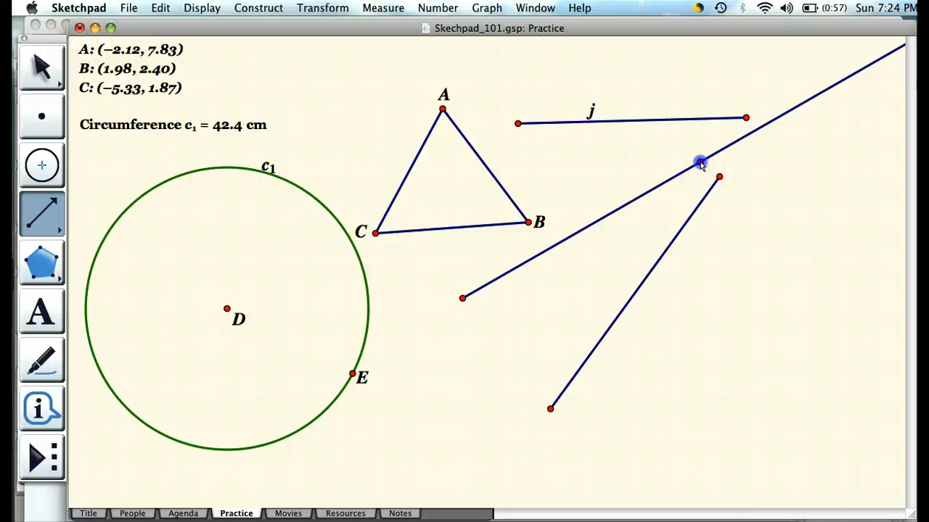
pyautogui.moveTo(700, 165); pyautogui.dragTo(664, 188)
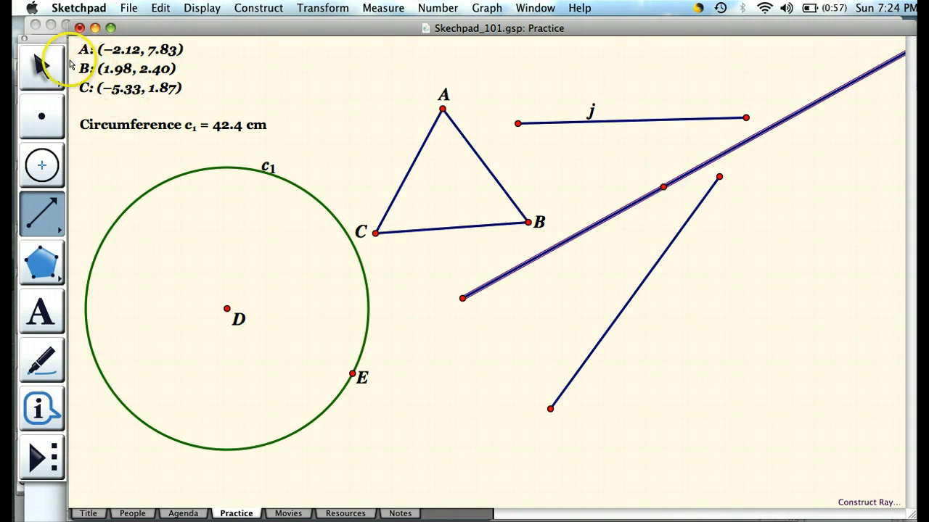
pyautogui.click(44, 68)
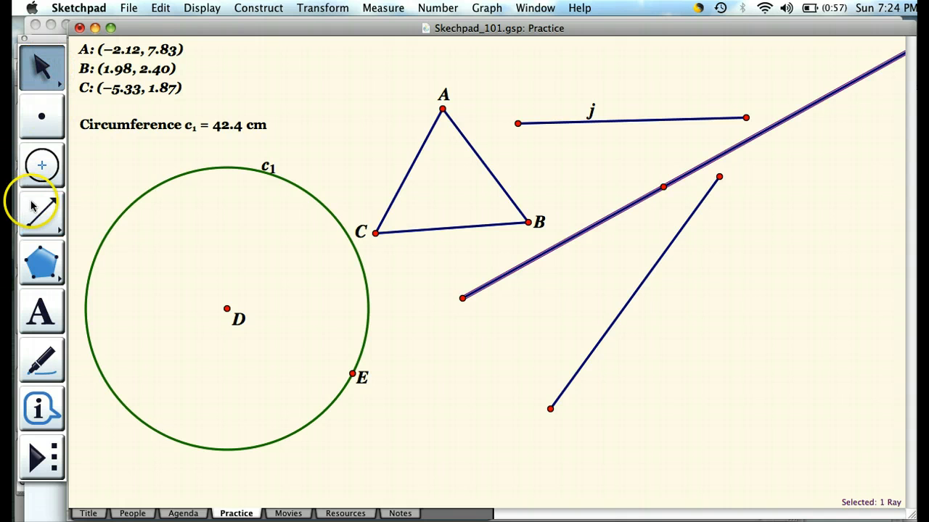
# Step: Construct a line with the Line straightedge tool below the ray, rising across the steep segment, and deselect it
pyautogui.moveTo(40, 210); pyautogui.dragTo(186, 218)
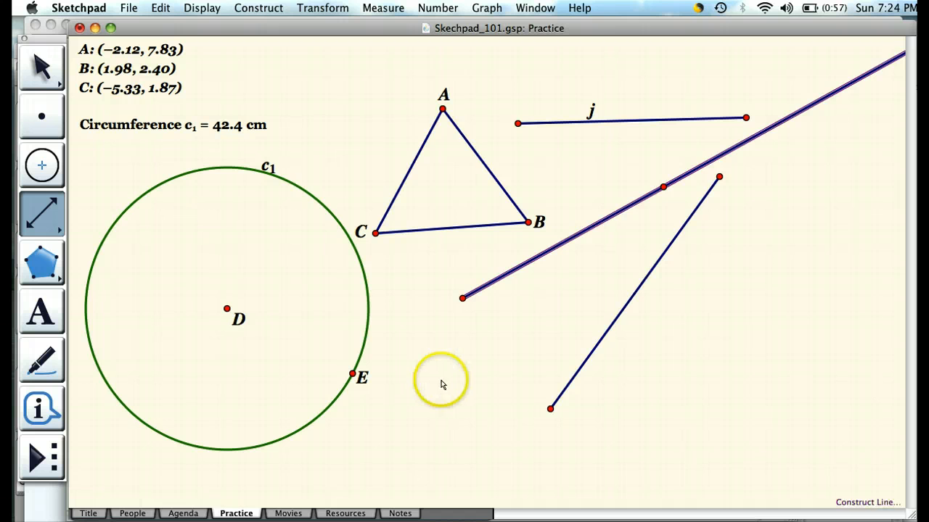
pyautogui.moveTo(441, 380); pyautogui.dragTo(687, 281)
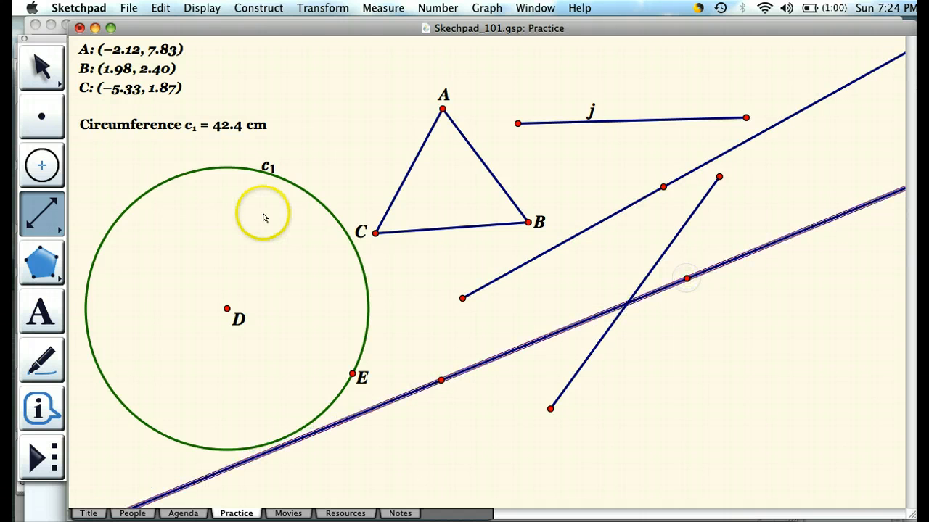
pyautogui.click(40, 69)
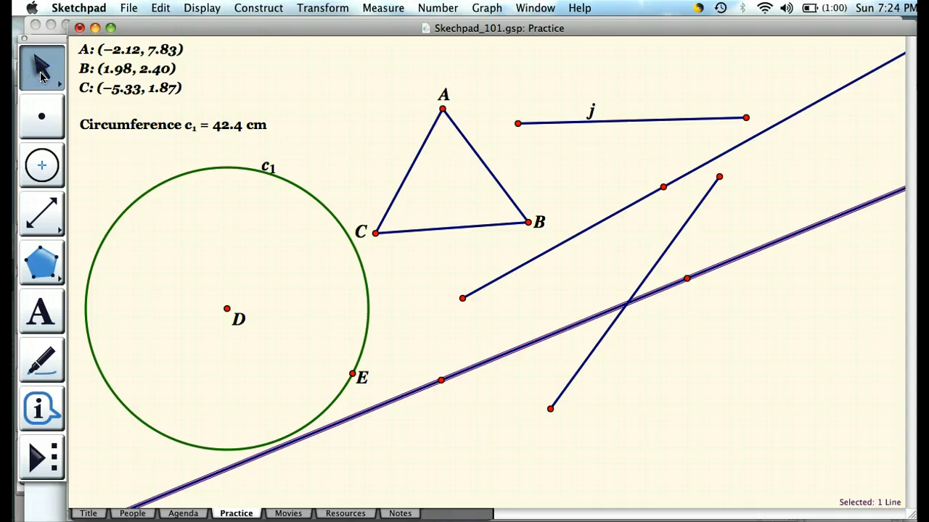
pyautogui.click(288, 116)
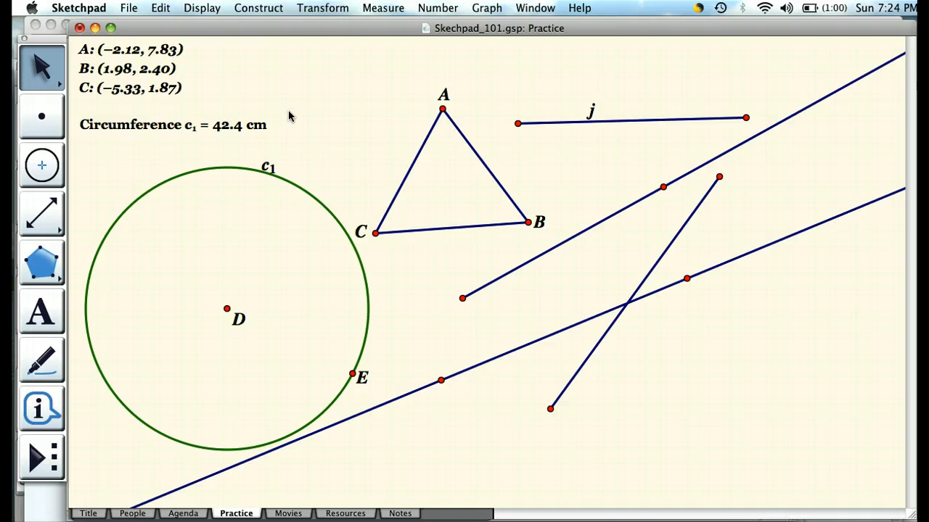
# Step: Set the line style of the two separate segments and the triangle's three sides to Thin
pyautogui.click(553, 123)
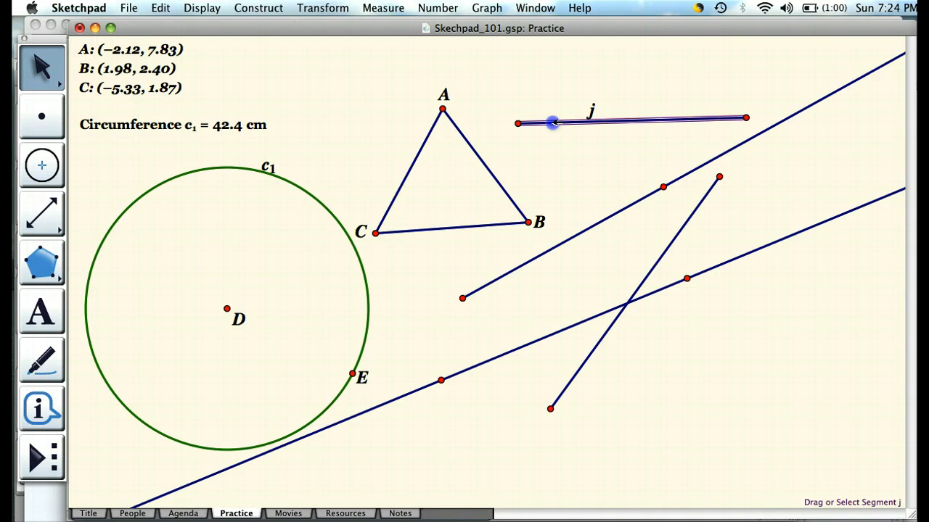
pyautogui.click(667, 249)
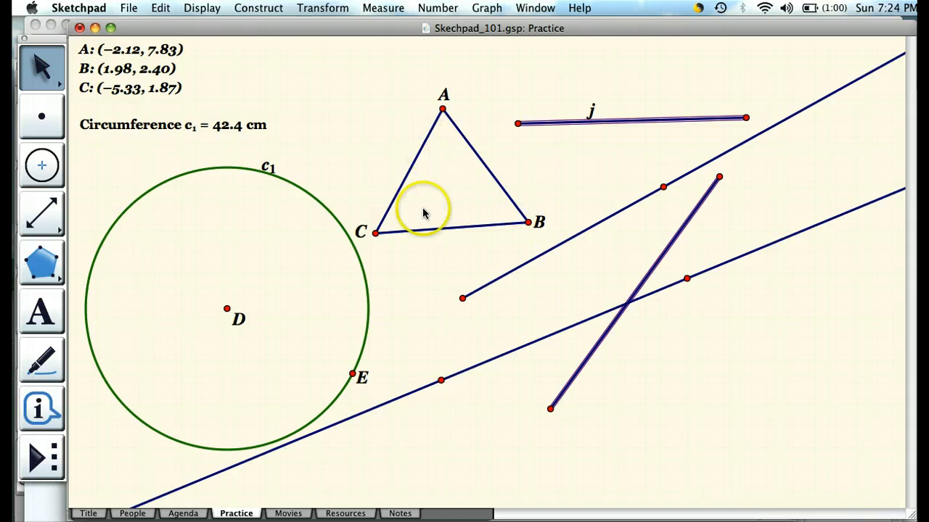
pyautogui.click(441, 226)
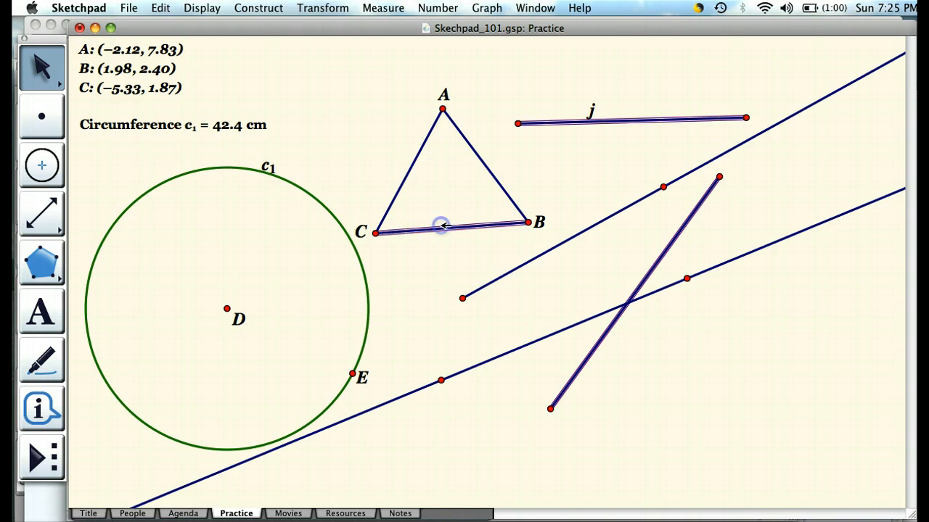
pyautogui.click(492, 169)
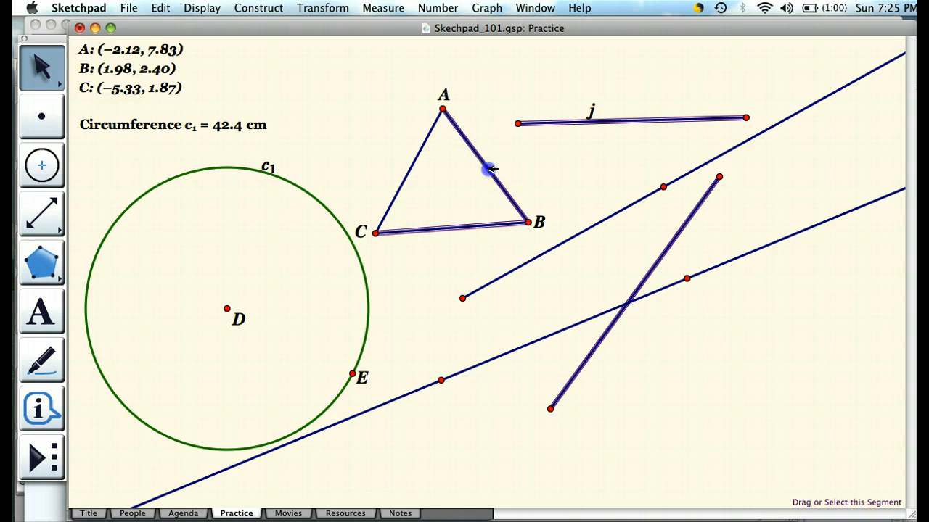
pyautogui.click(410, 173)
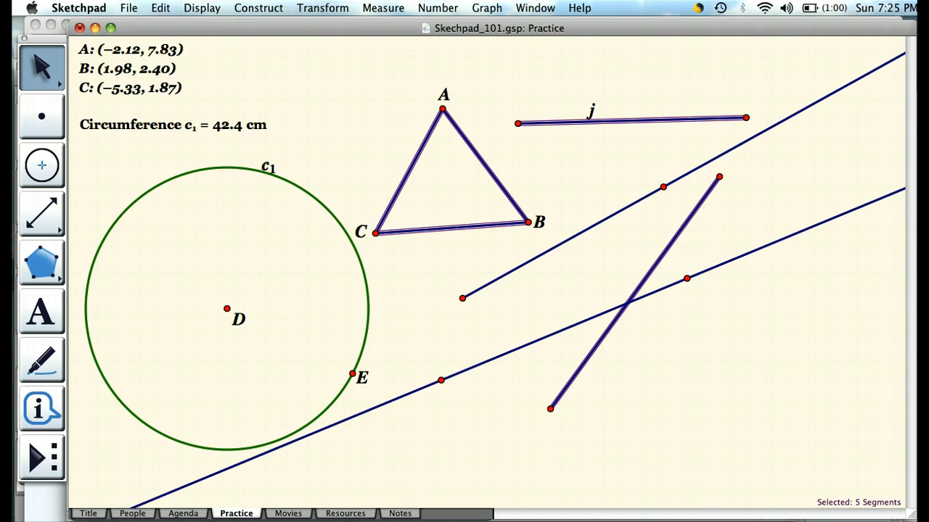
pyautogui.click(203, 8)
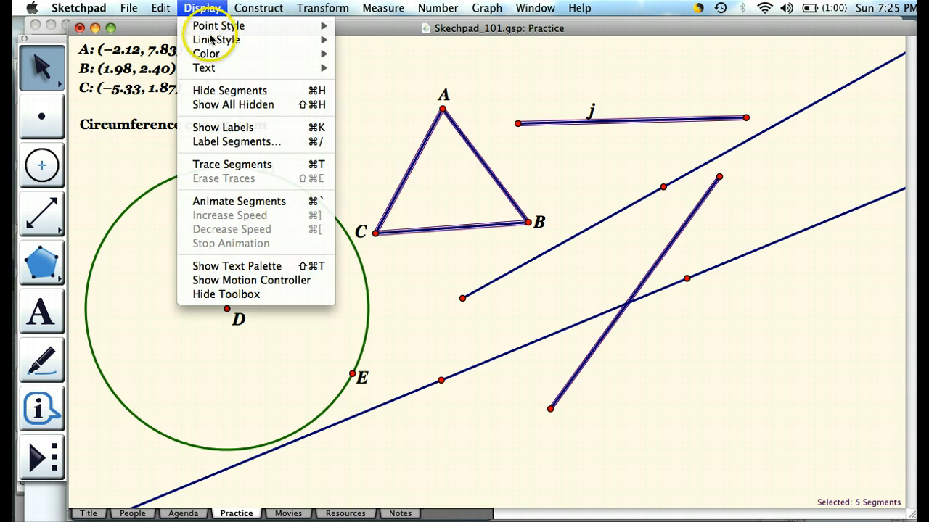
pyautogui.moveTo(213, 40)
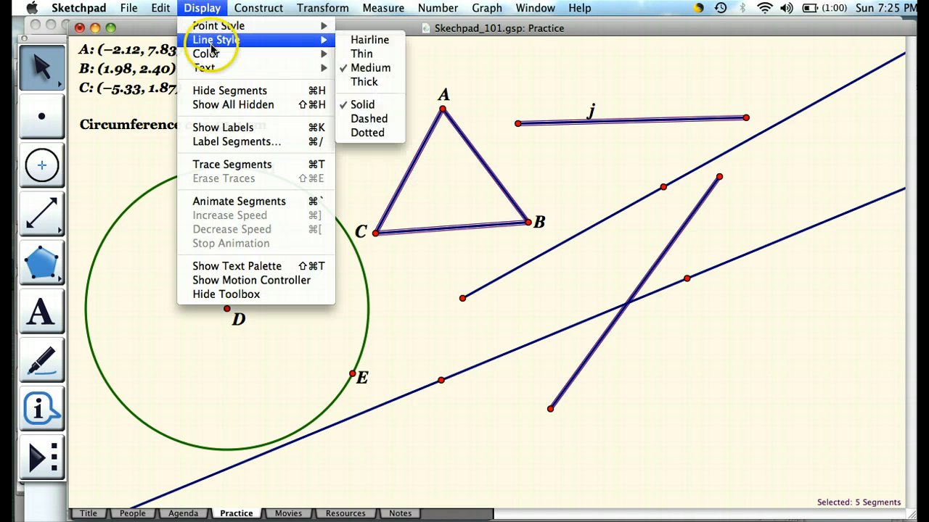
pyautogui.click(372, 55)
pyautogui.press('Escape')
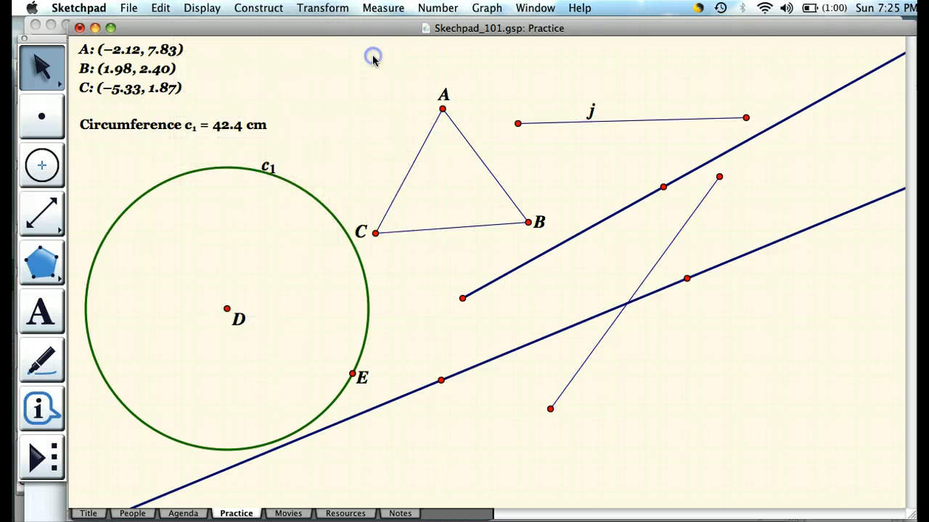
# Step: Set the line style of the ray to Dashed
pyautogui.click(557, 254)
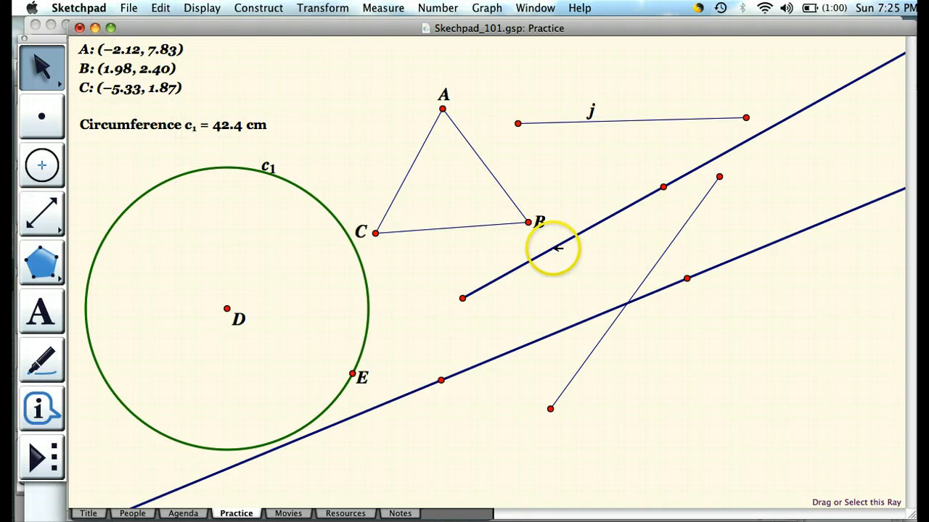
pyautogui.click(553, 247)
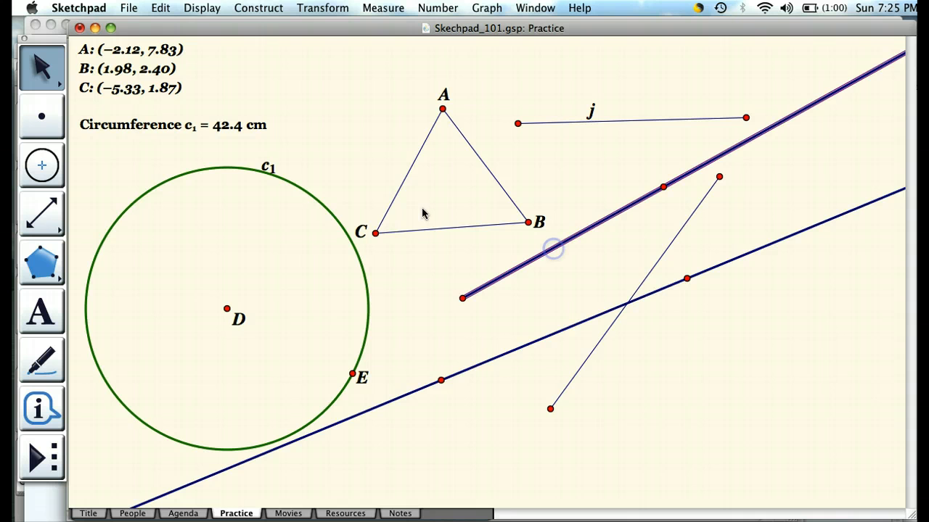
pyautogui.click(203, 9)
pyautogui.moveTo(211, 43)
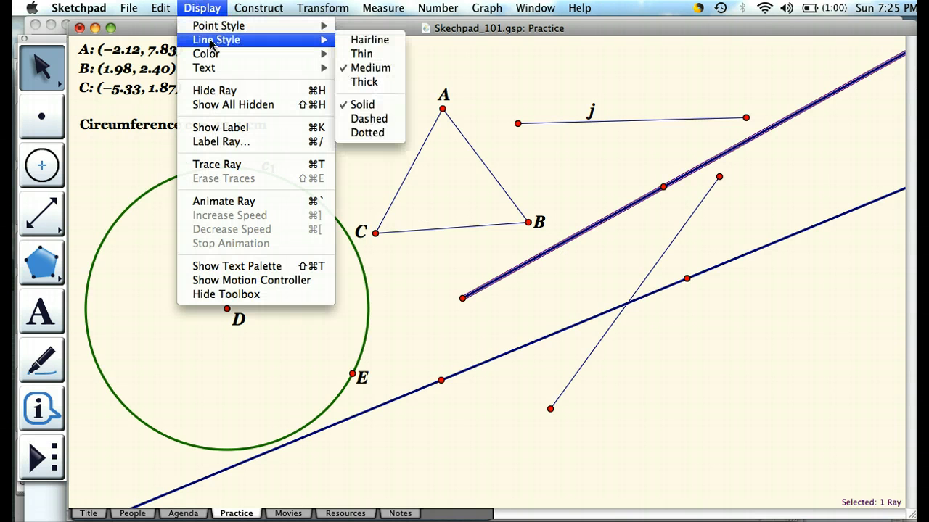
pyautogui.click(373, 119)
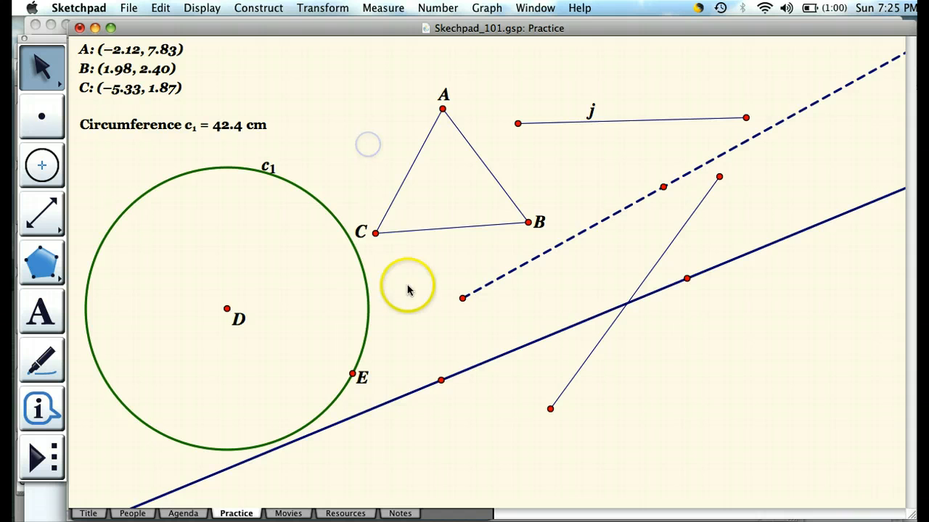
# Step: Set the style of the line below the ray to Dotted
pyautogui.click(403, 394)
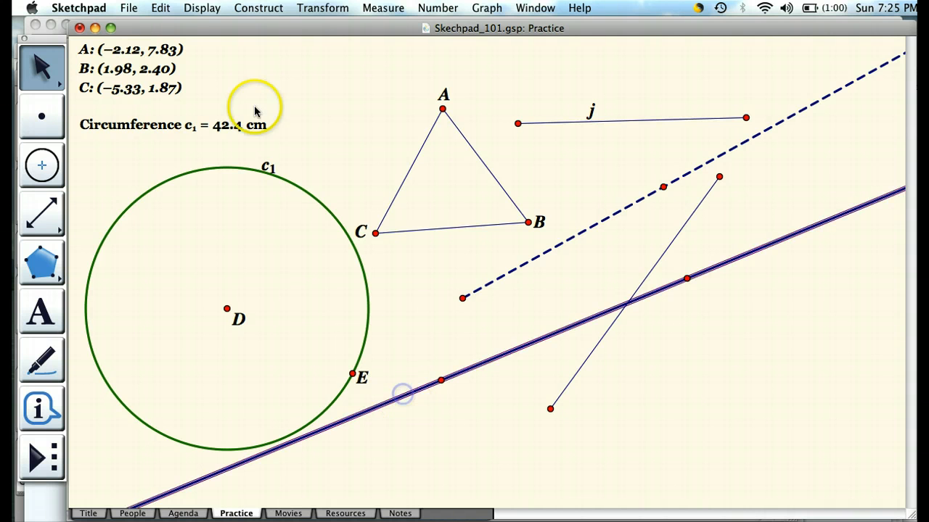
pyautogui.click(203, 8)
pyautogui.moveTo(209, 58)
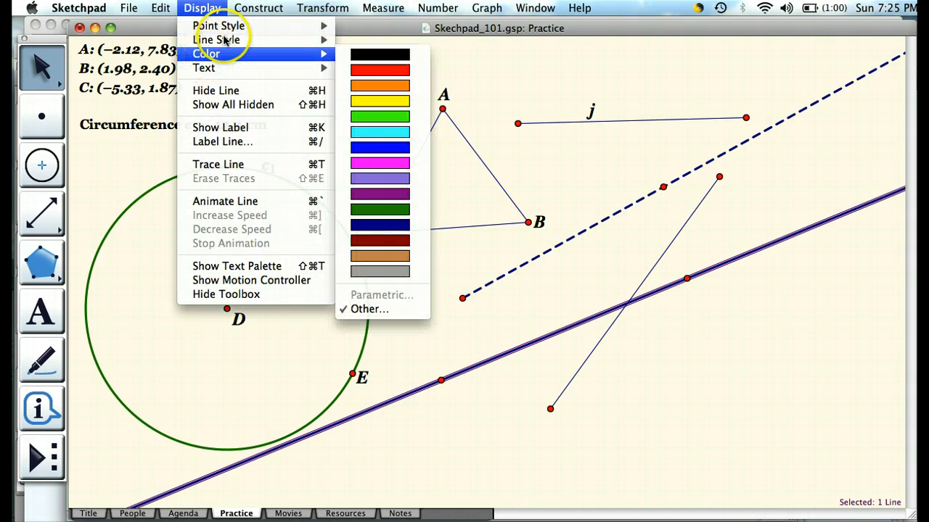
pyautogui.moveTo(222, 40)
pyautogui.click(366, 133)
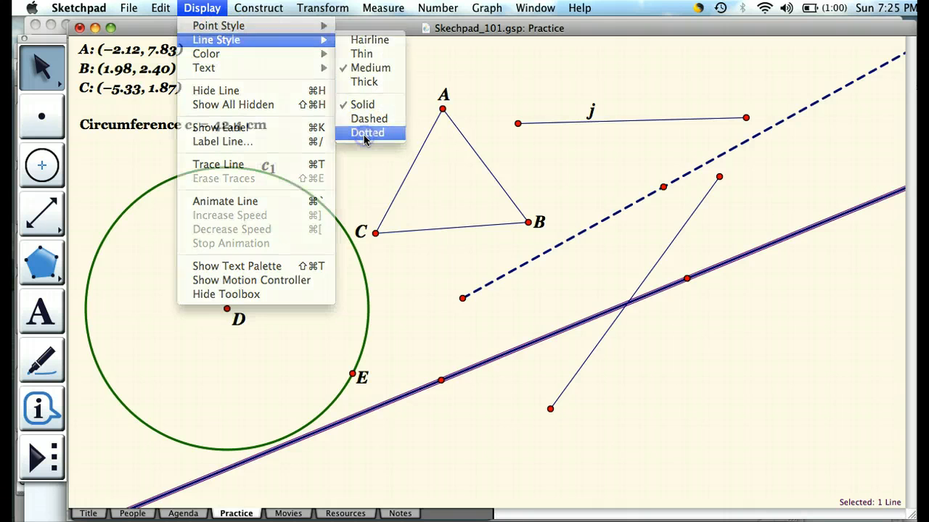
# Step: Change the dotted line's color to red and deselect it
pyautogui.click(210, 12)
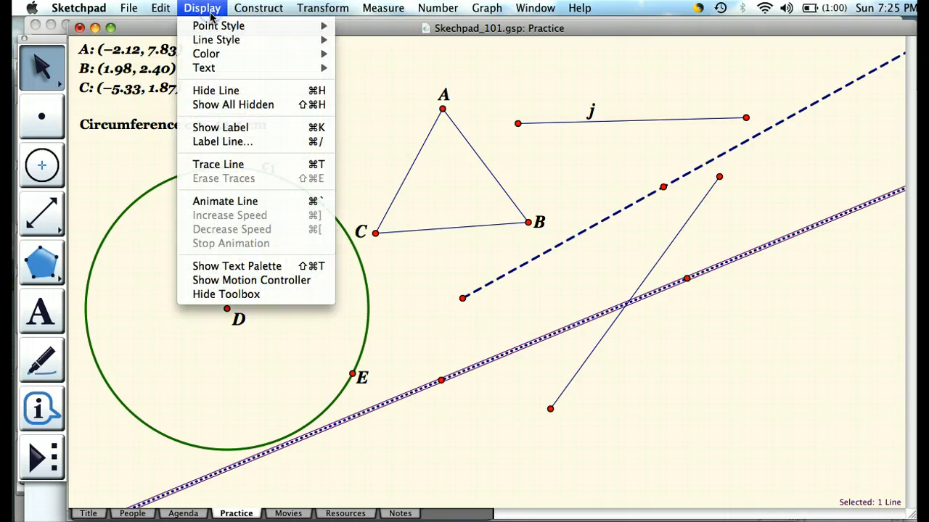
pyautogui.click(212, 58)
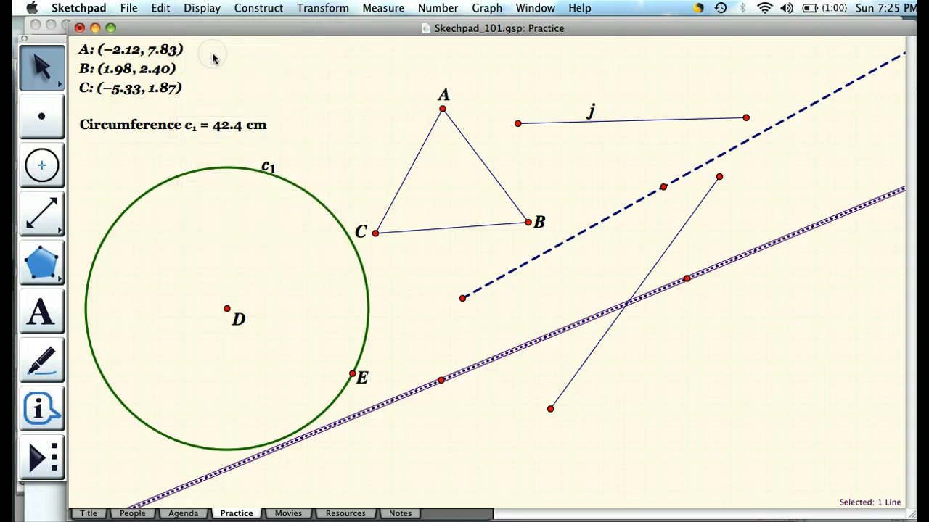
pyautogui.click(202, 8)
pyautogui.moveTo(207, 57)
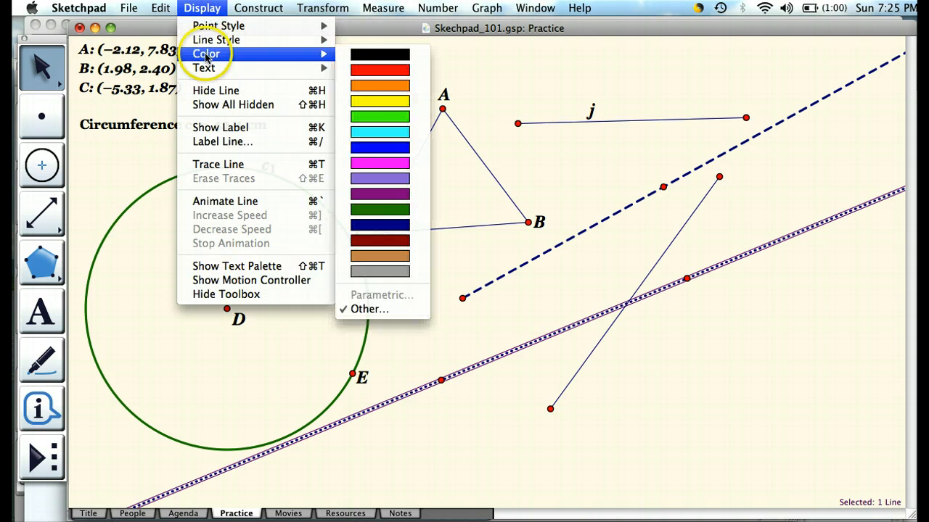
pyautogui.click(394, 69)
pyautogui.click(410, 312)
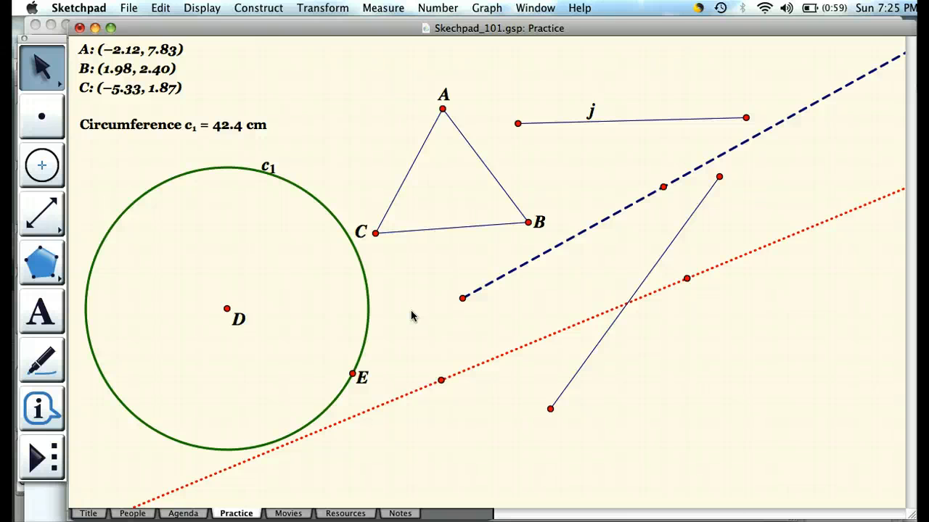
pyautogui.click(368, 300)
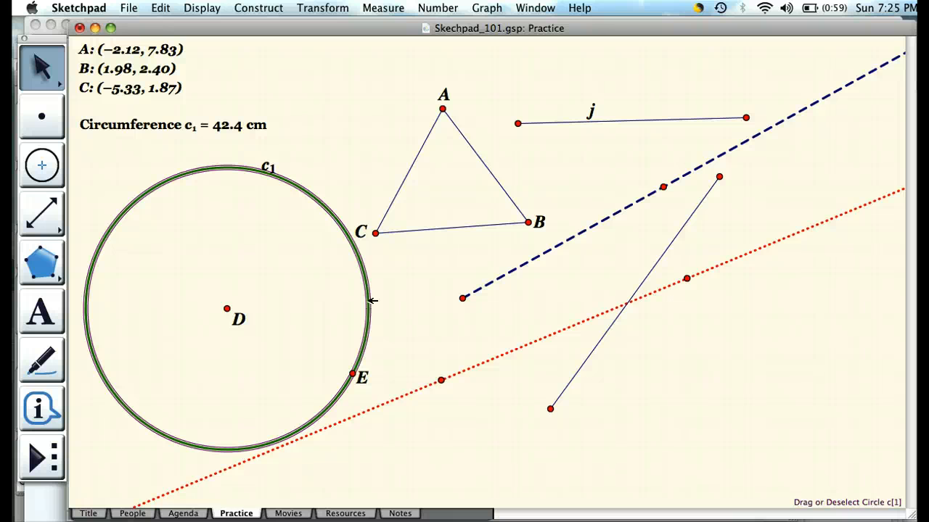
pyautogui.click(400, 298)
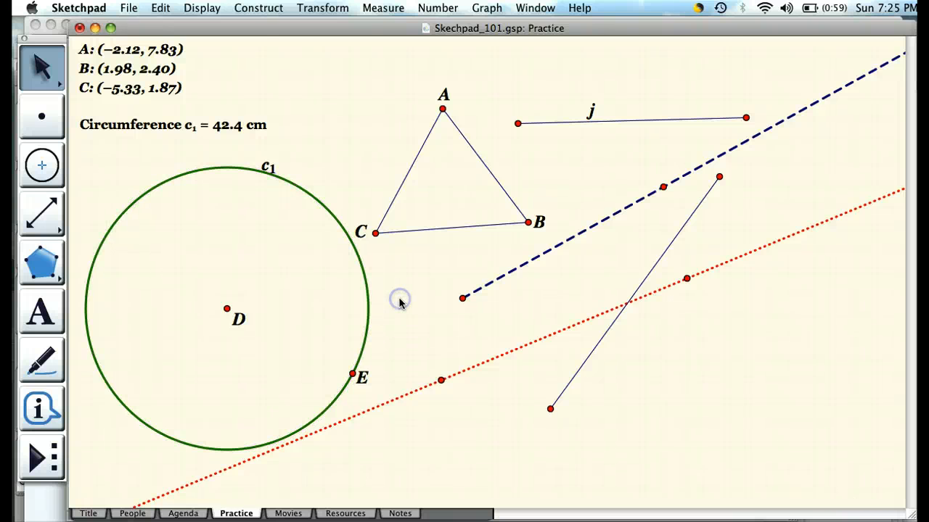
pyautogui.click(386, 222)
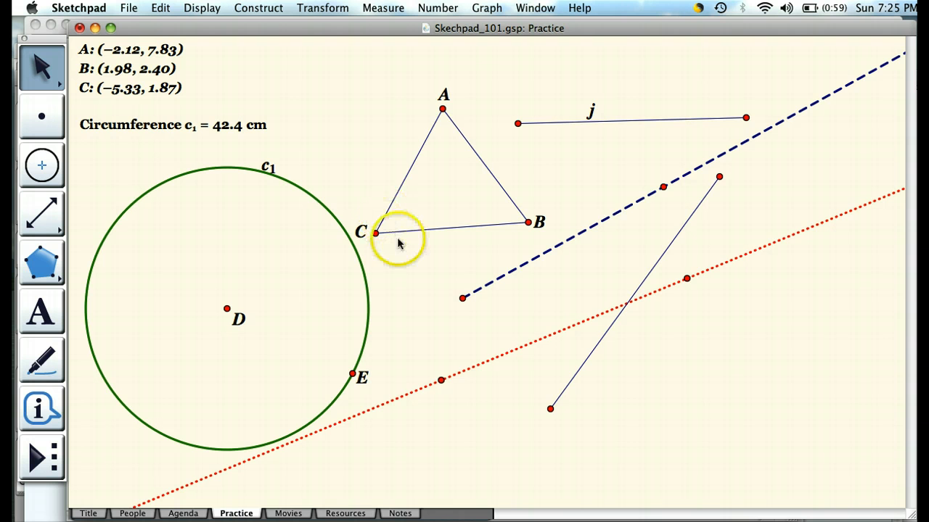
pyautogui.click(380, 9)
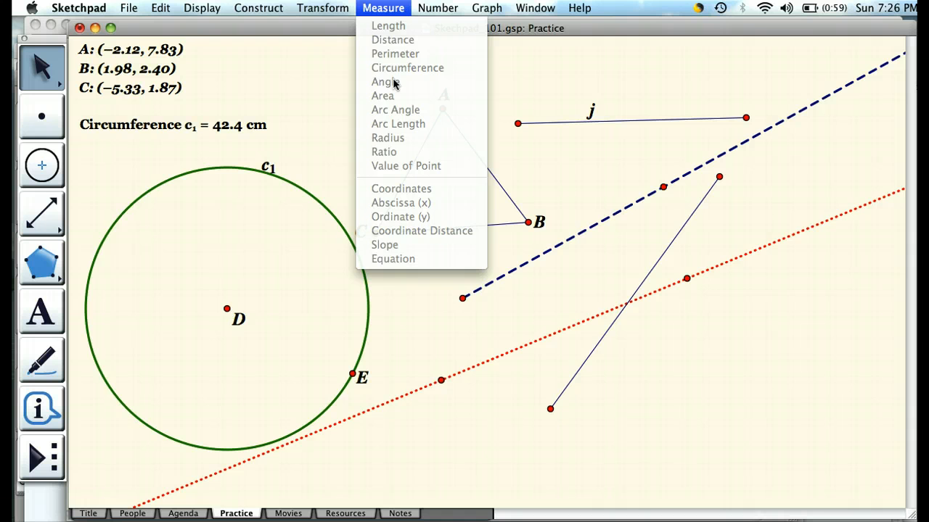
pyautogui.click(315, 90)
pyautogui.click(160, 214)
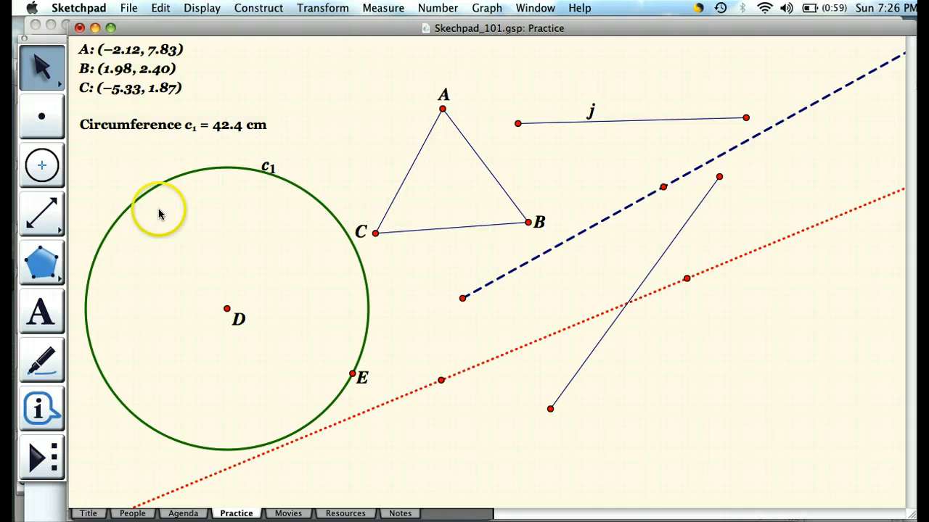
# Step: Mark the interior angle at vertex C of triangle ABC with the Marker tool
pyautogui.click(43, 259)
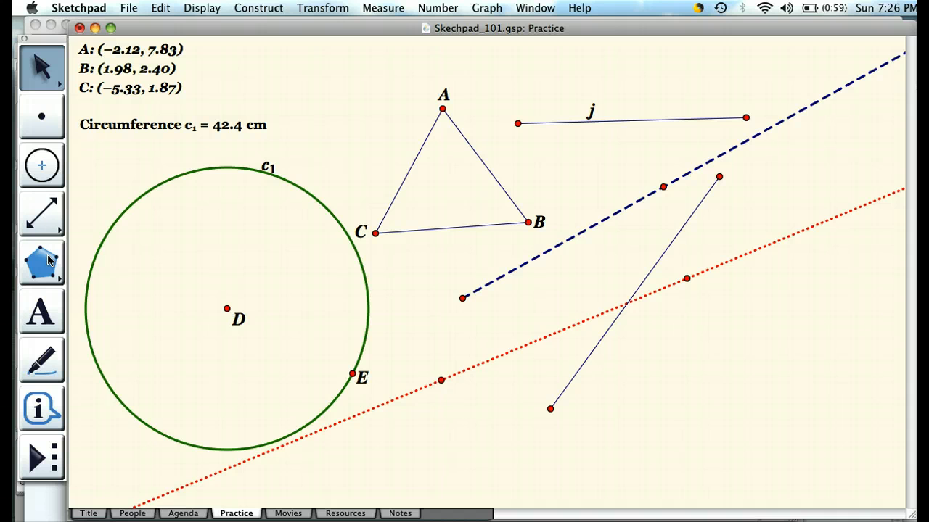
pyautogui.click(40, 359)
pyautogui.click(40, 359)
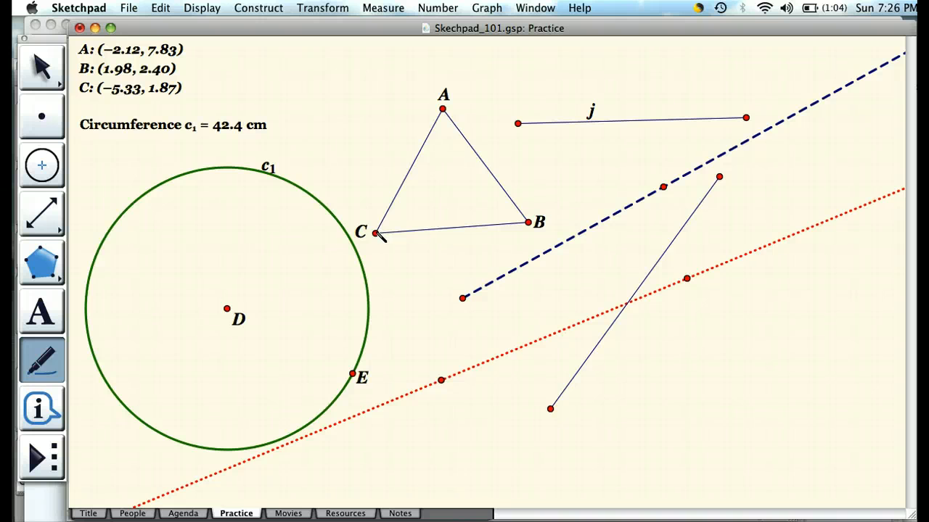
pyautogui.moveTo(377, 233); pyautogui.dragTo(389, 228)
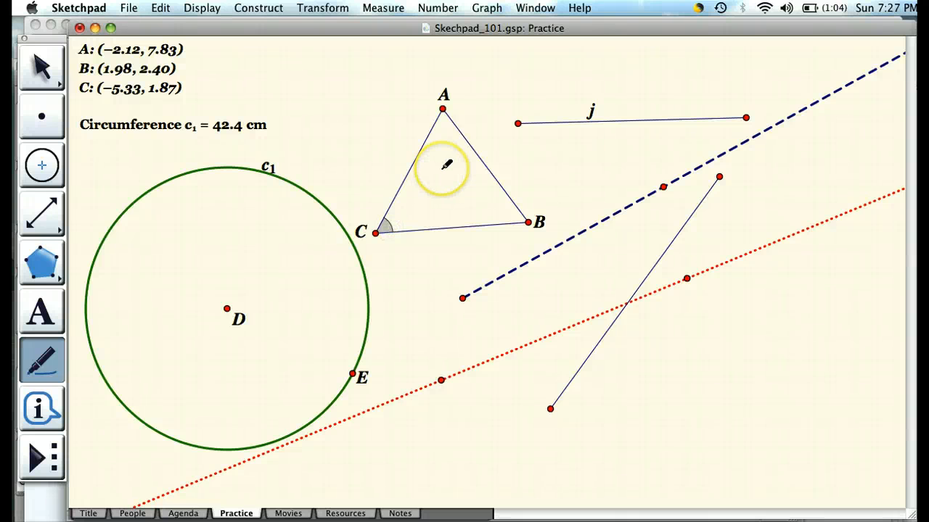
pyautogui.click(38, 67)
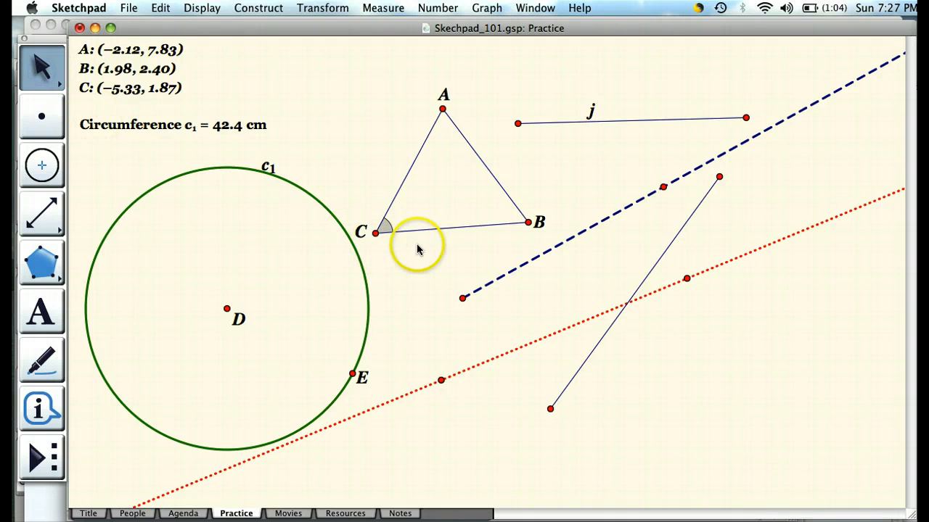
# Step: Measure the marked angle at C, place the measurement above triangle ABC, and deselect it
pyautogui.click(388, 225)
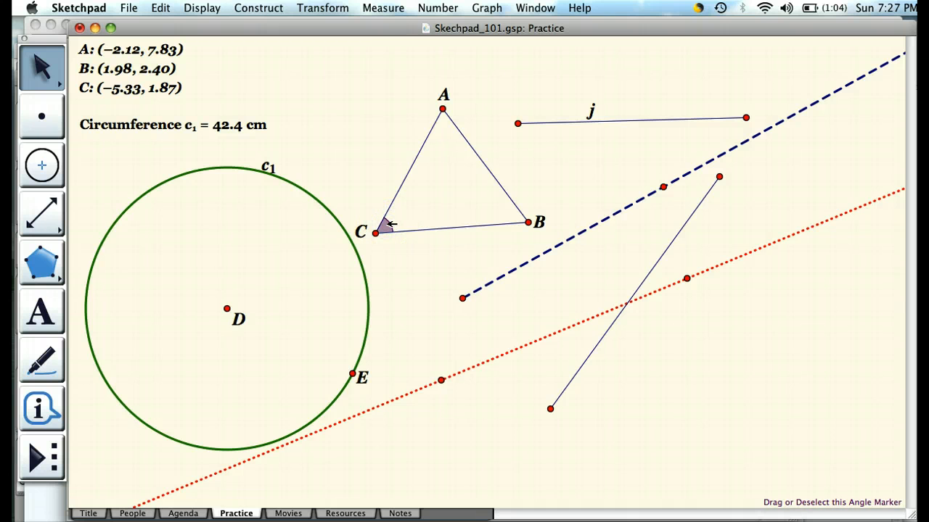
pyautogui.click(385, 8)
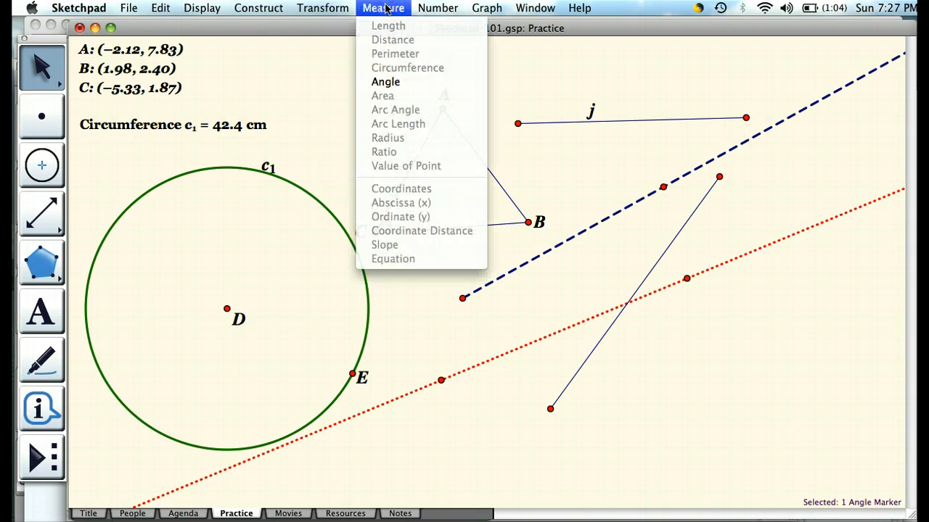
pyautogui.click(392, 88)
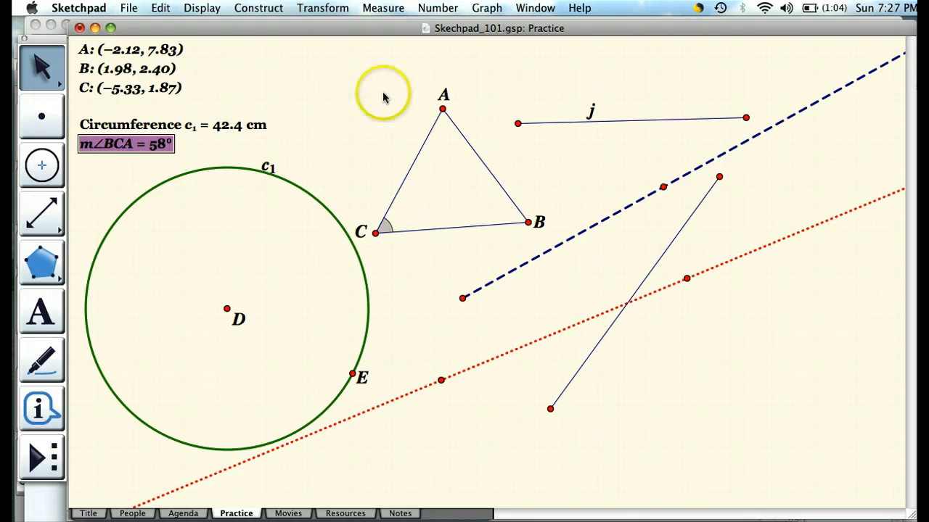
pyautogui.click(113, 147)
pyautogui.moveTo(113, 147); pyautogui.dragTo(401, 66)
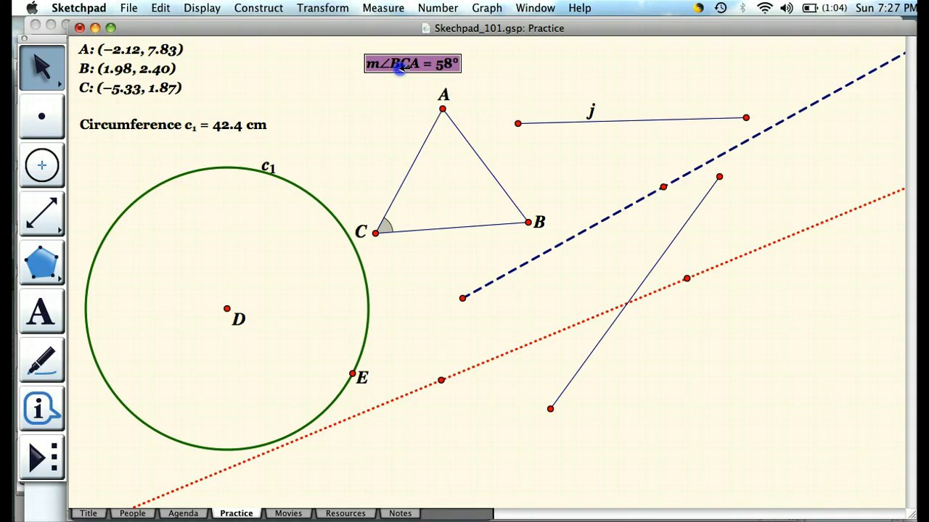
pyautogui.click(396, 173)
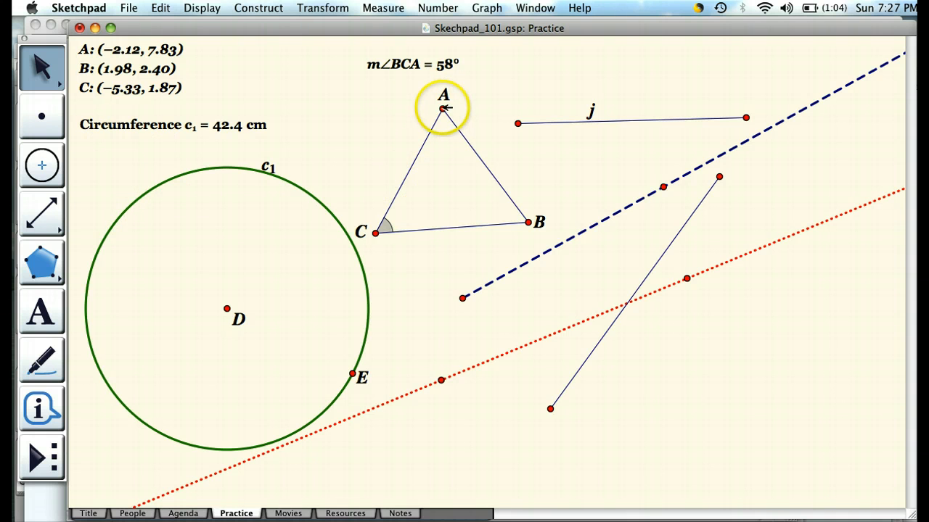
# Step: Move vertex A around to vary angle BCA, leaving A at about (−3.56, 8.11)
pyautogui.moveTo(442, 108); pyautogui.dragTo(299, 90)
pyautogui.moveTo(357, 79); pyautogui.dragTo(412, 103)
pyautogui.click(352, 106)
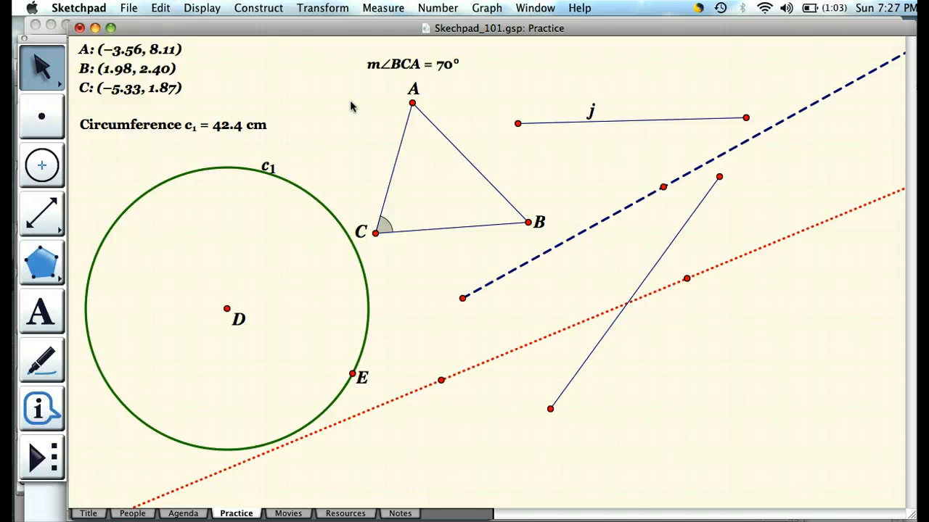
# Step: Construct a perpendicular line to segment j through the segment's left endpoint
pyautogui.click(567, 124)
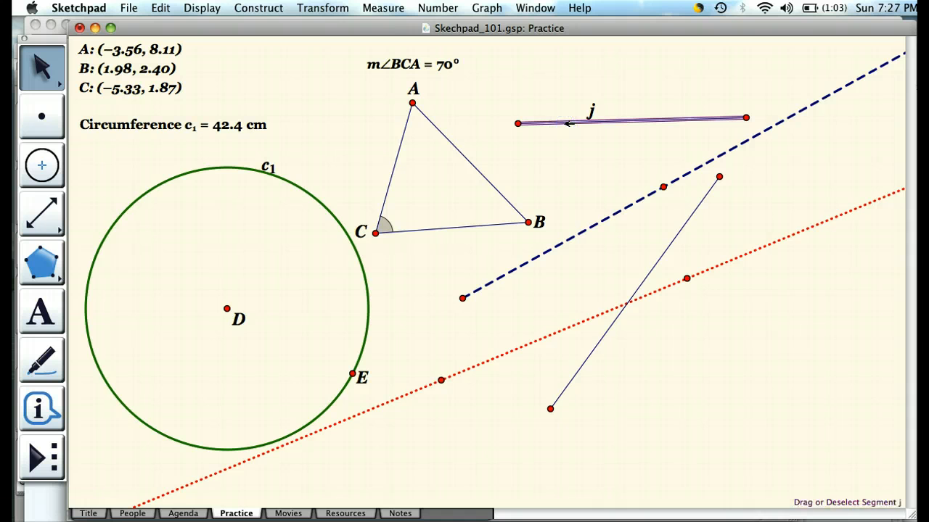
pyautogui.keyDown('shift'); pyautogui.click(517, 123); pyautogui.keyUp('shift')
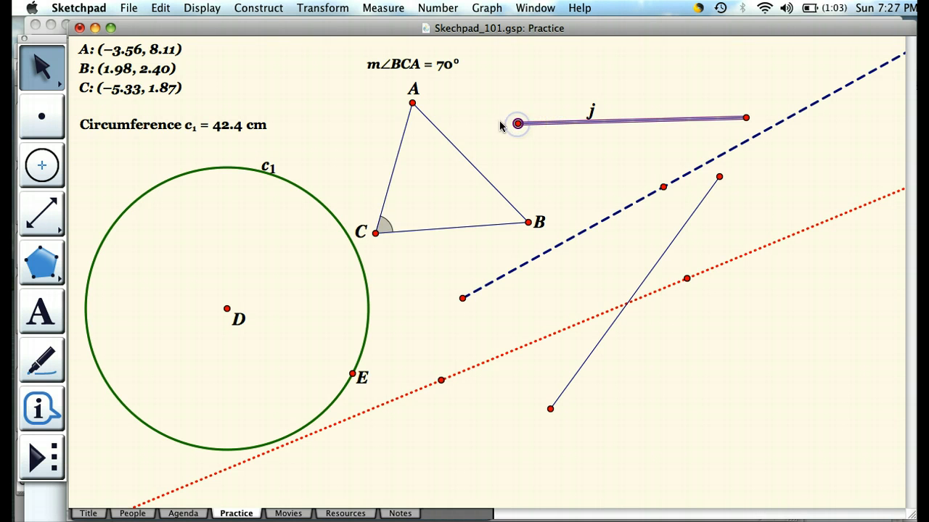
pyautogui.click(258, 7)
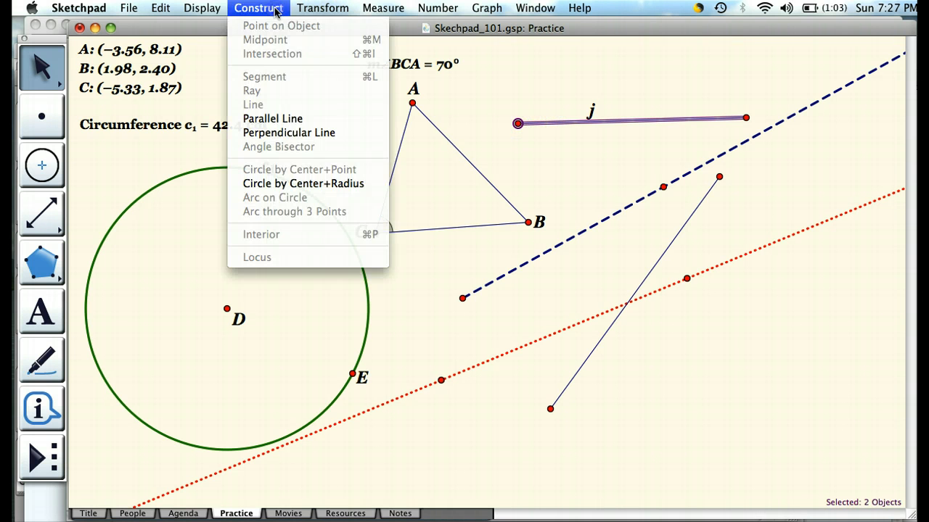
pyautogui.click(308, 136)
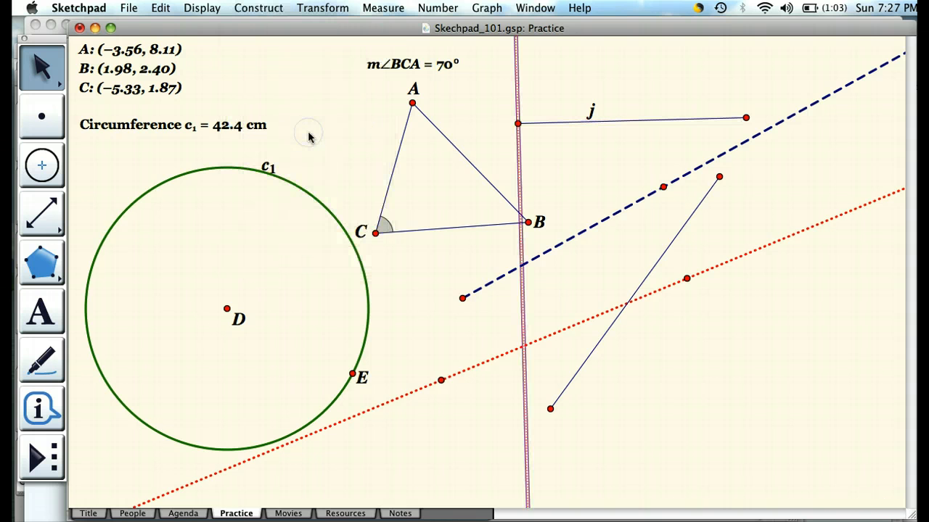
pyautogui.click(120, 149)
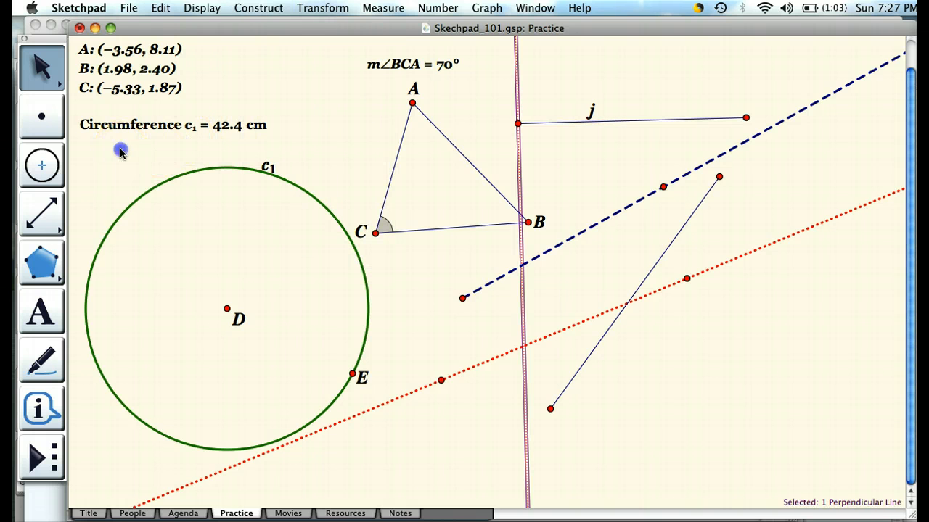
# Step: Mark the right angle between segment j and the upper part of the perpendicular line with the Marker tool
pyautogui.click(41, 360)
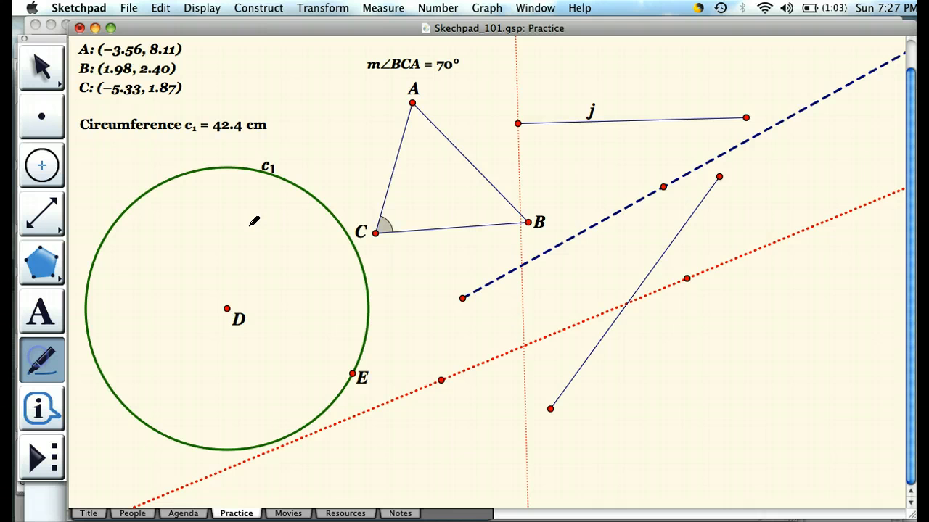
pyautogui.click(518, 123)
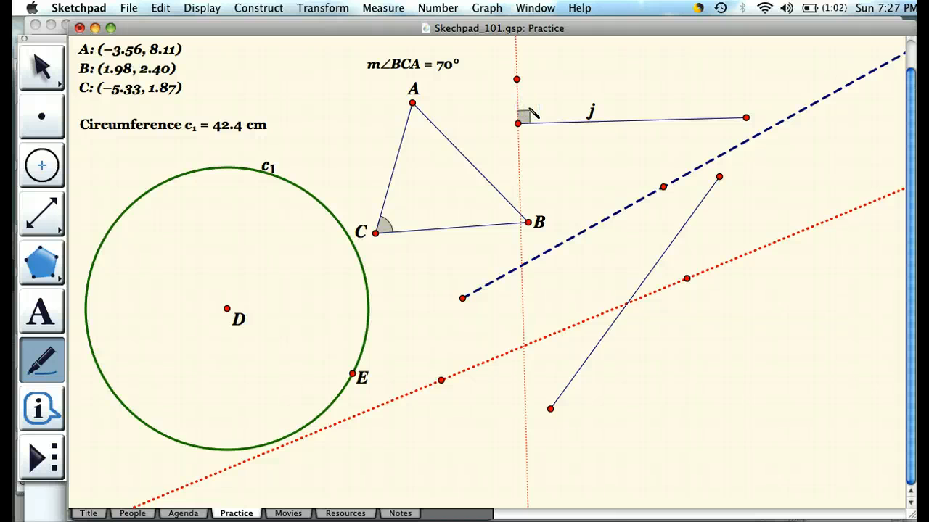
pyautogui.click(42, 67)
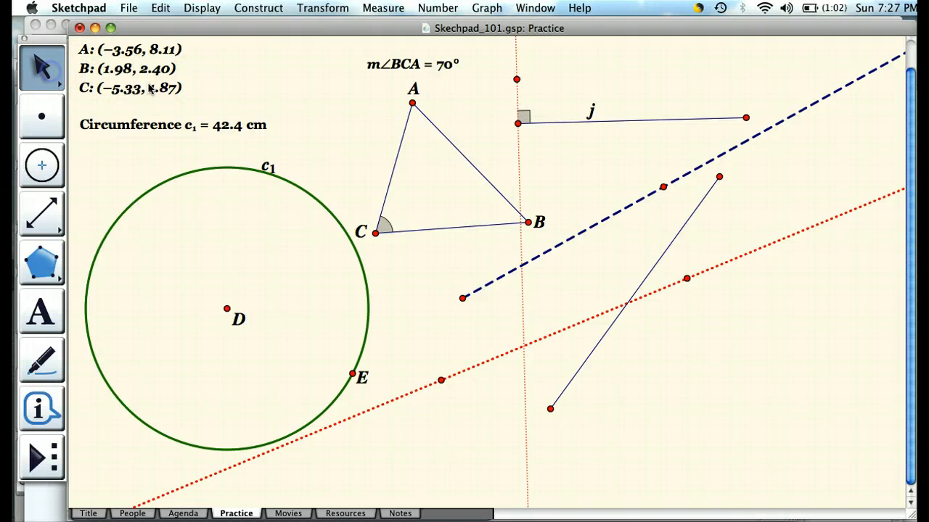
# Step: Measure the marked right angle at segment j's left endpoint and place the measurement above the segment
pyautogui.click(523, 114)
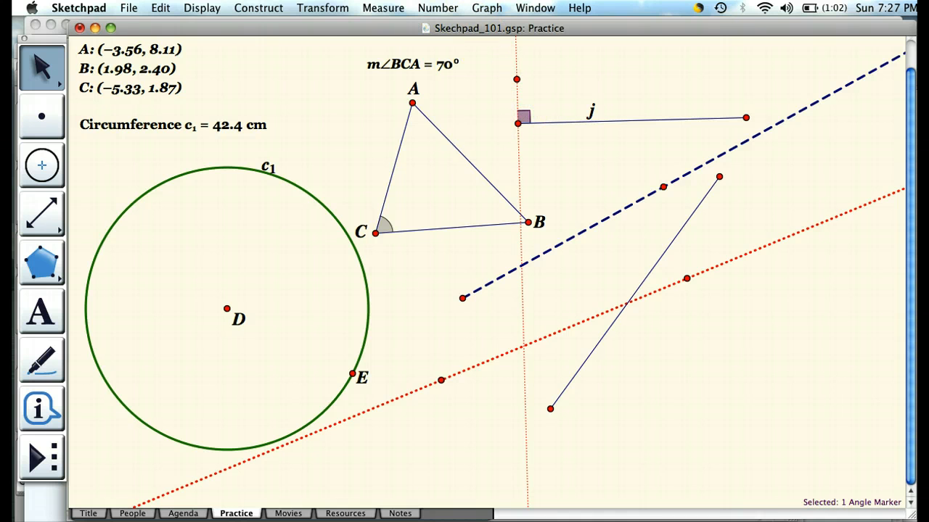
pyautogui.click(395, 8)
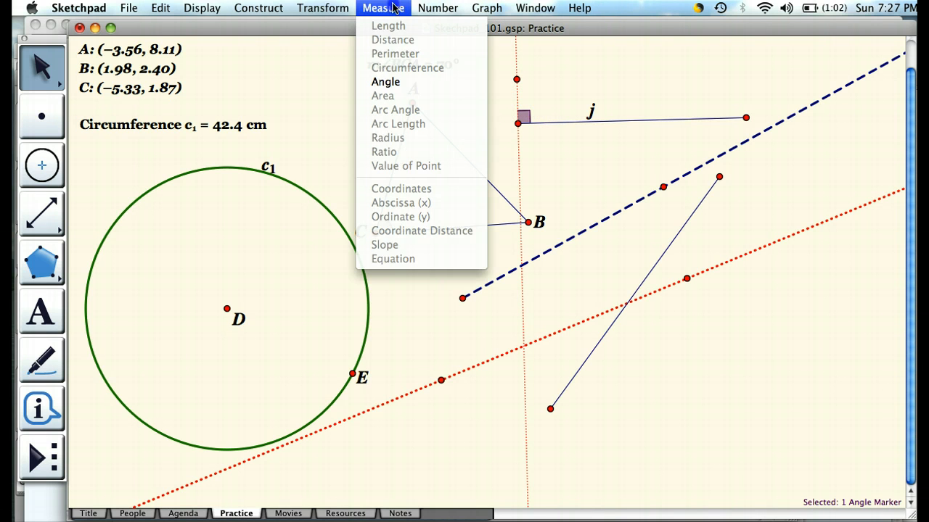
pyautogui.click(392, 82)
pyautogui.moveTo(370, 83); pyautogui.dragTo(634, 63)
pyautogui.click(578, 64)
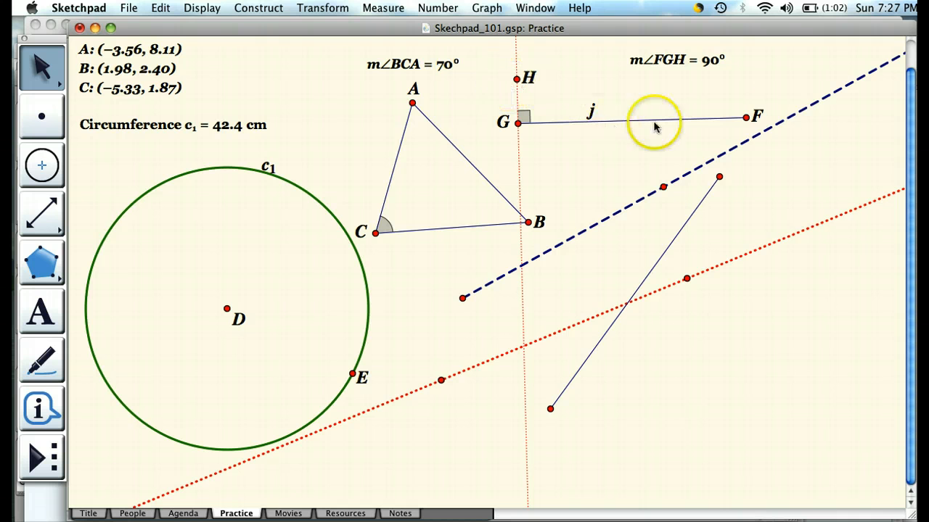
# Step: Shorten segment j by moving endpoint F inward, and reposition the angle FGH measurement over the middle of the segment
pyautogui.moveTo(749, 117); pyautogui.dragTo(712, 122)
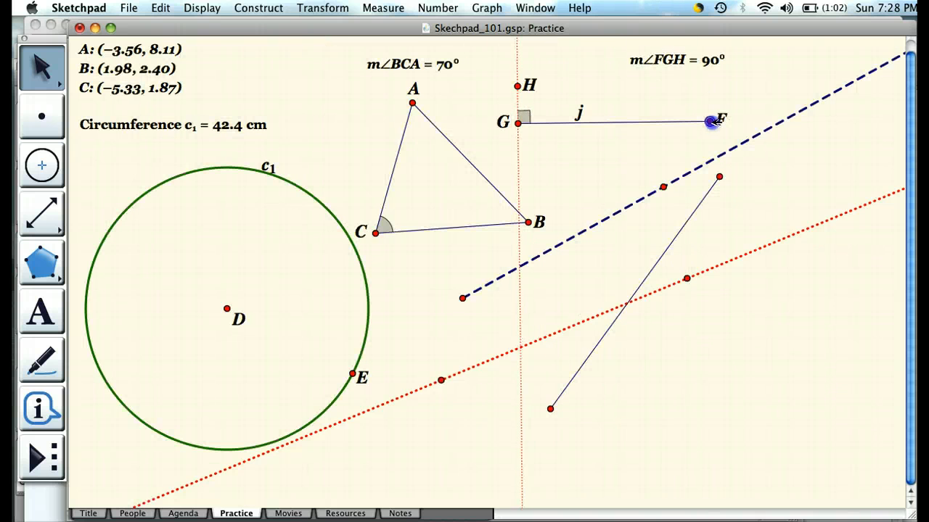
pyautogui.moveTo(674, 58); pyautogui.dragTo(613, 65)
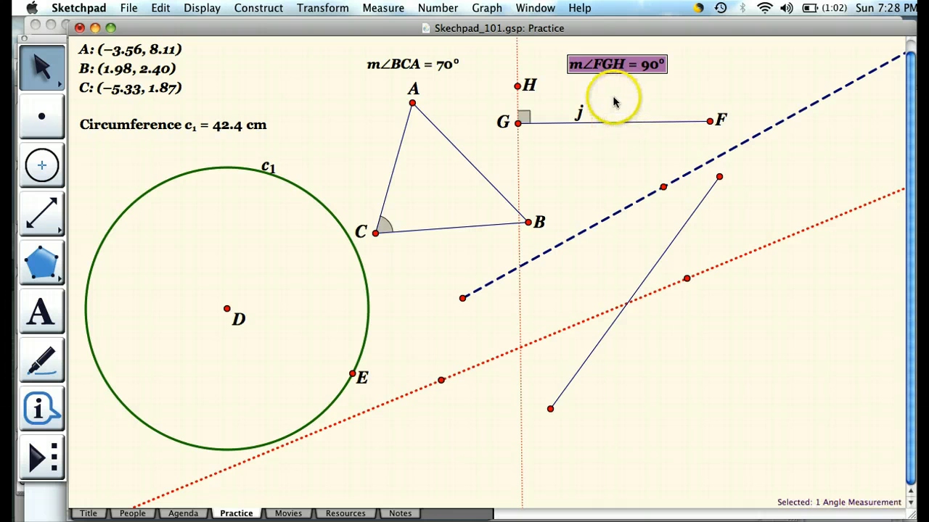
pyautogui.click(614, 100)
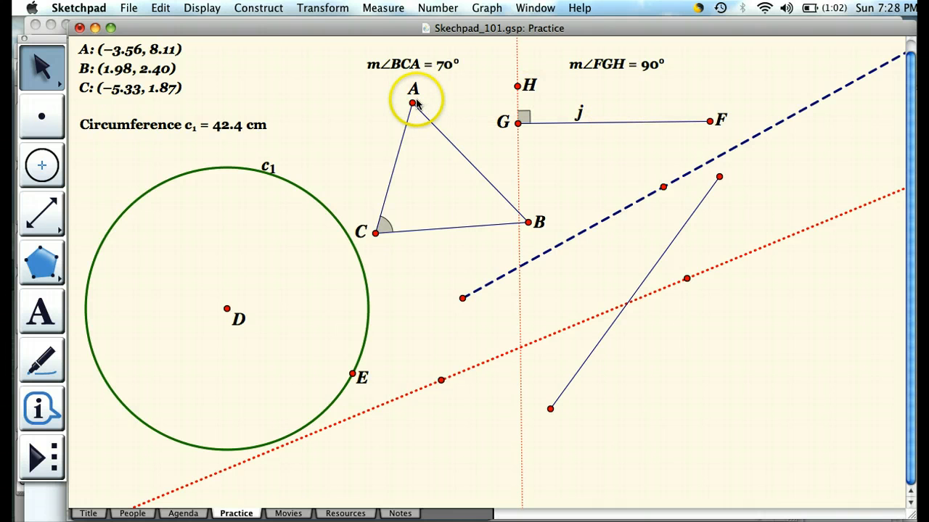
# Step: Reshape the triangle with A at about (−5.82, 8.18) and B at about (2.68, 3.17), and move F inward so segment j is horizontal
pyautogui.moveTo(413, 103); pyautogui.dragTo(365, 100)
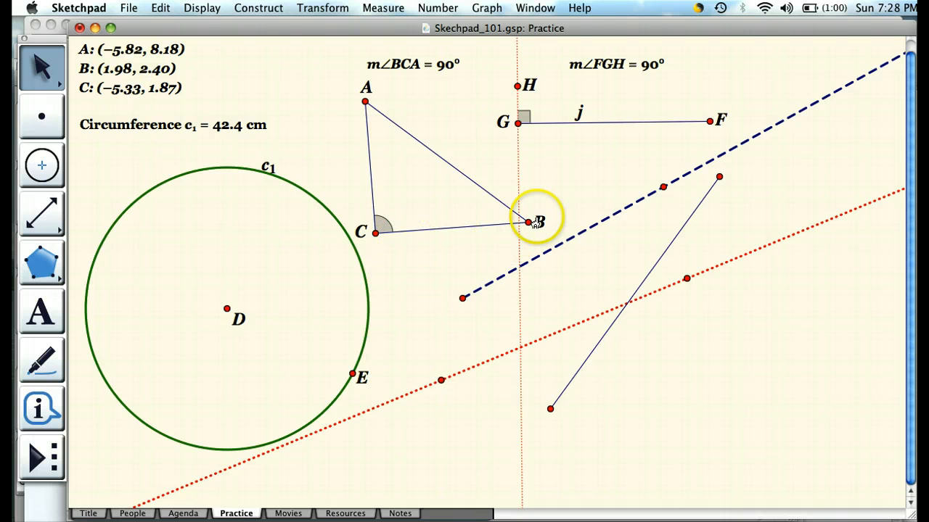
pyautogui.moveTo(528, 221); pyautogui.dragTo(544, 206)
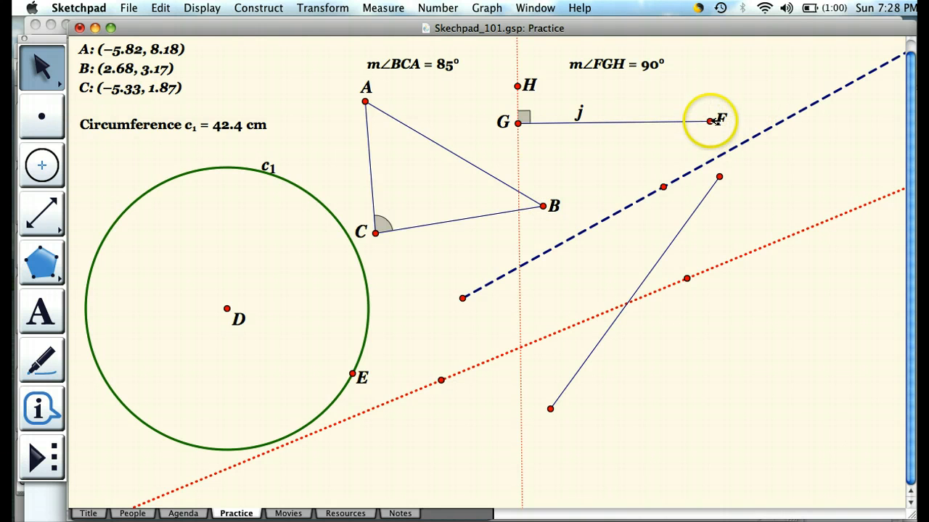
pyautogui.moveTo(710, 122)
pyautogui.mouseDown()
pyautogui.moveTo(685, 65)
pyautogui.moveTo(664, 201)
pyautogui.moveTo(743, 103)
pyautogui.moveTo(694, 122)
pyautogui.mouseUp()
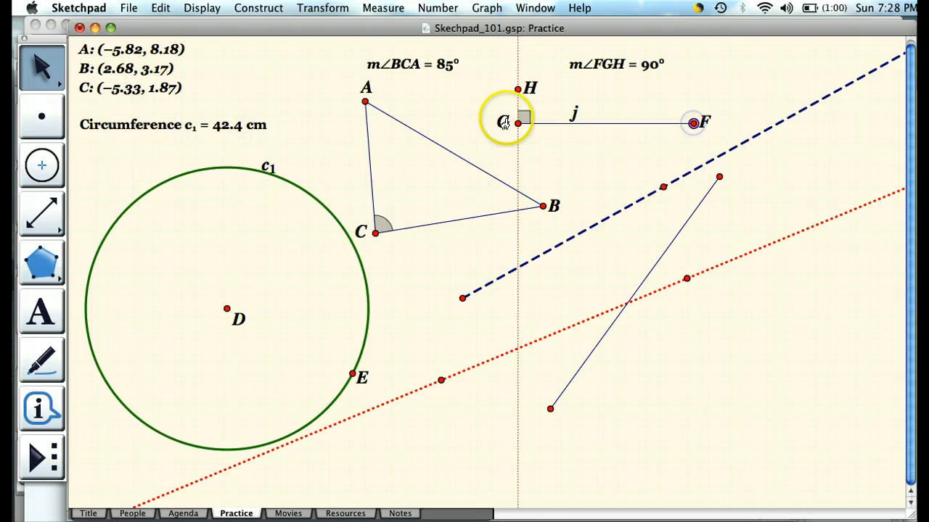
pyautogui.click(441, 105)
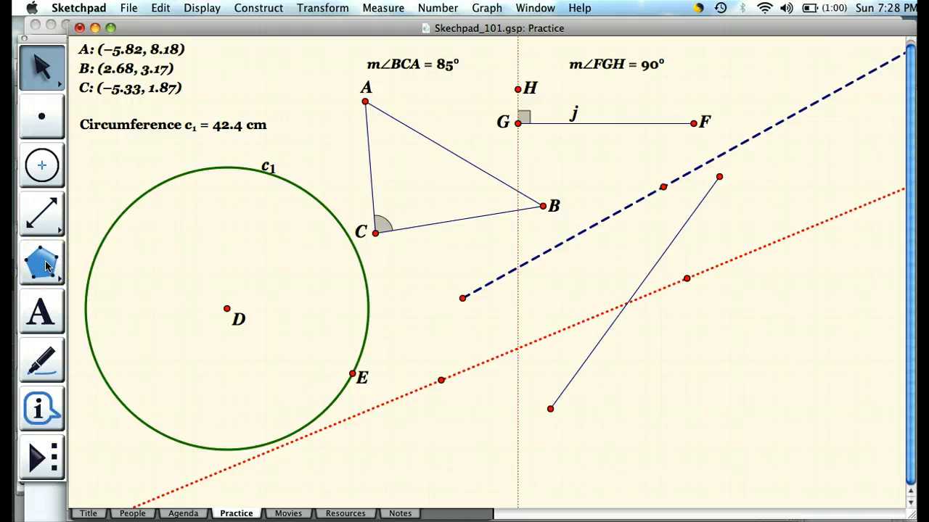
# Step: Hide the vertical perpendicular line to clear an empty area beneath the existing constructions
pyautogui.scroll(-10, 461, 264)
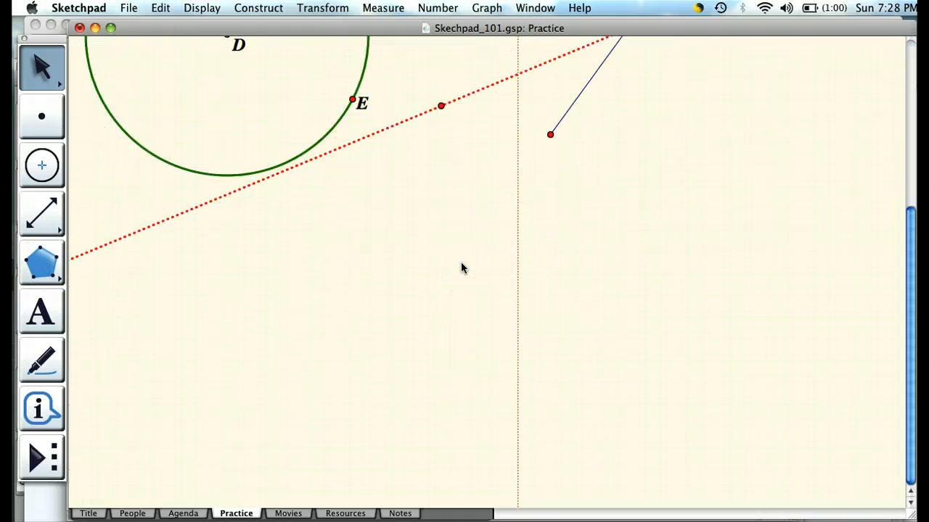
pyautogui.scroll(-5, 461, 268)
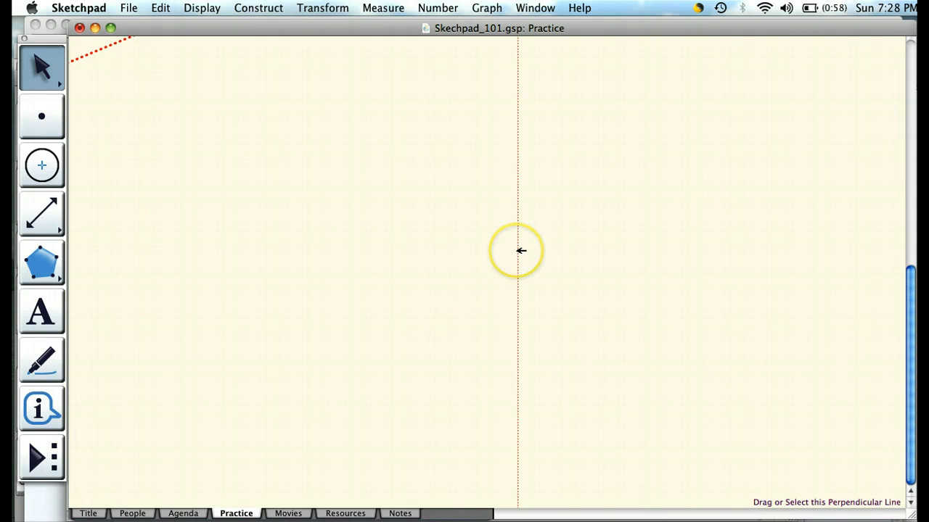
pyautogui.click(518, 250)
pyautogui.click(199, 8)
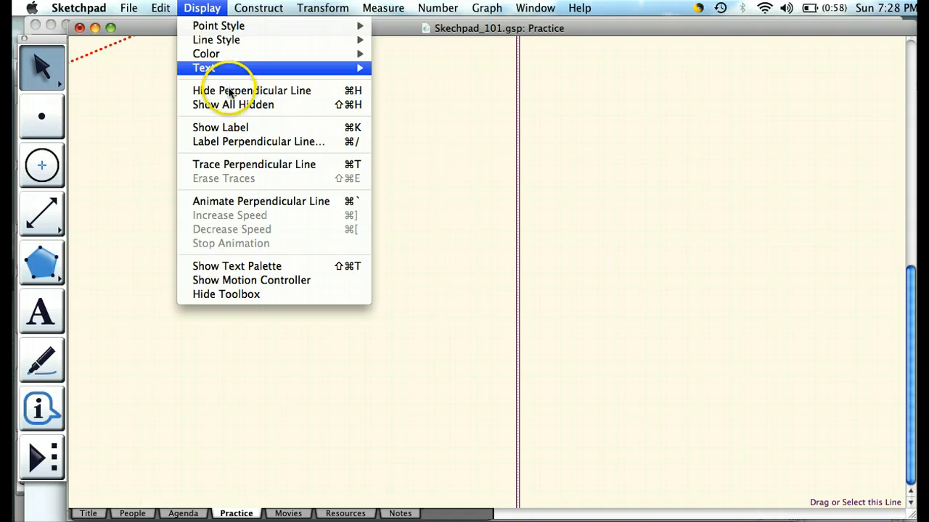
pyautogui.click(225, 89)
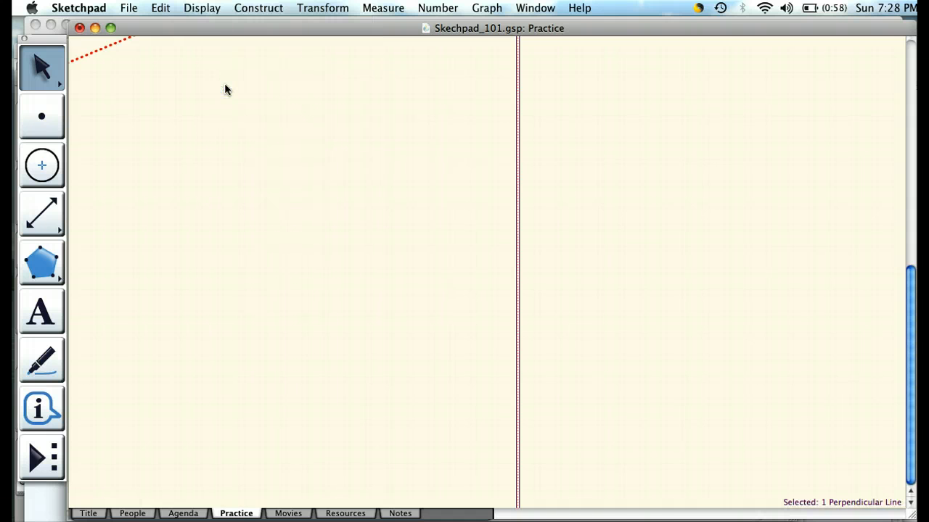
pyautogui.click(201, 8)
pyautogui.click(208, 89)
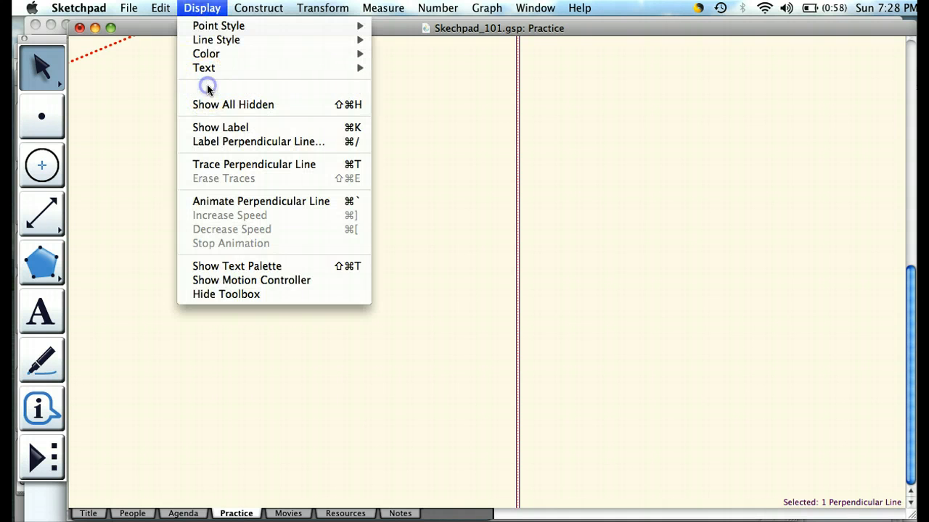
pyautogui.click(137, 203)
# Step: Construct a filled triangle without edges in the empty area using the Polygon tool
pyautogui.click(39, 261)
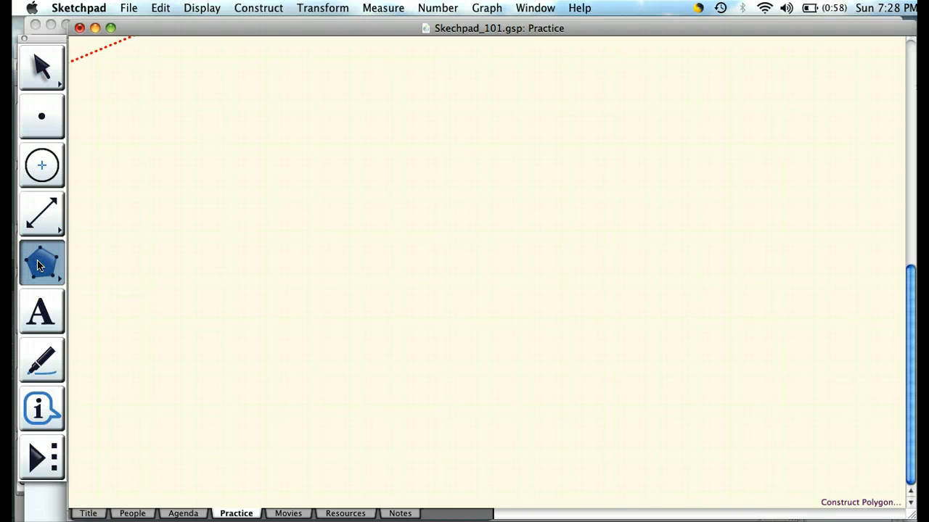
pyautogui.click(196, 198)
pyautogui.click(345, 95)
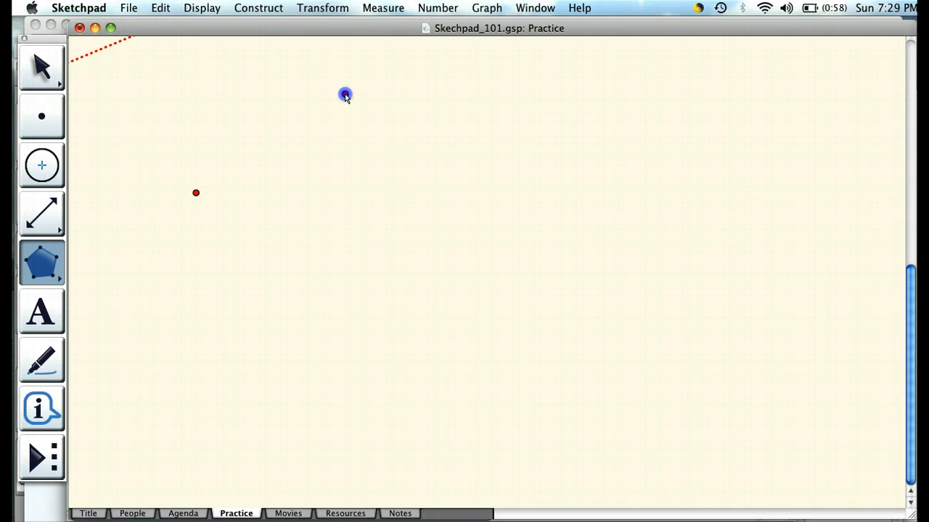
pyautogui.doubleClick(422, 278)
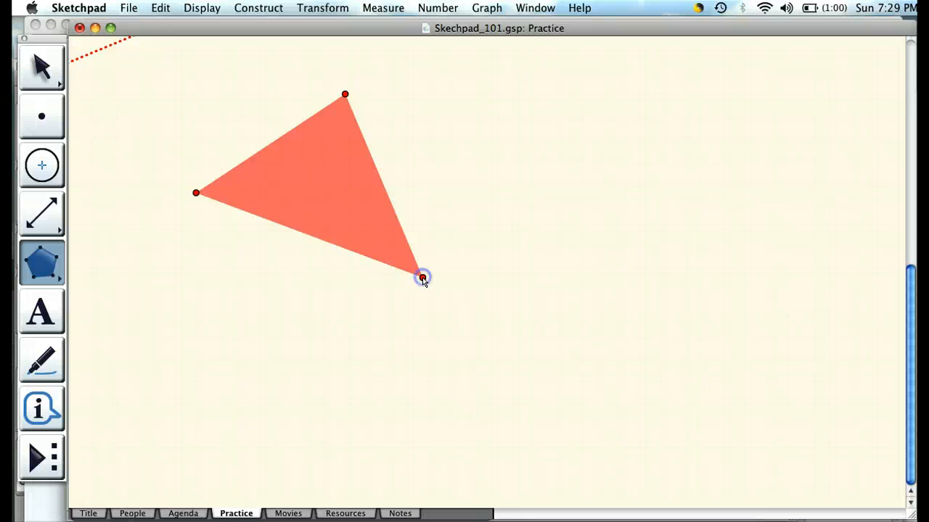
pyautogui.click(423, 277)
# Step: Construct a large filled quadrilateral beside the triangle with the Polygon tool, and deselect it
pyautogui.click(502, 179)
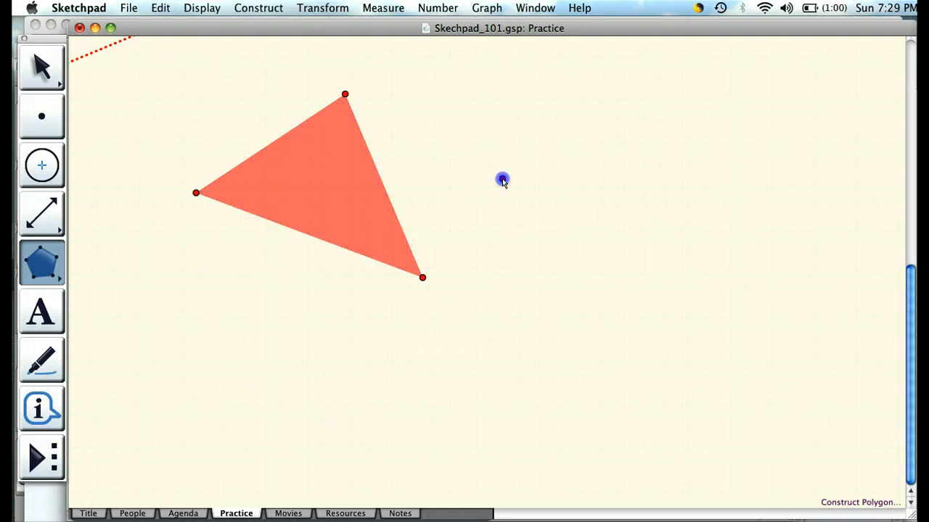
pyautogui.click(652, 86)
pyautogui.click(763, 187)
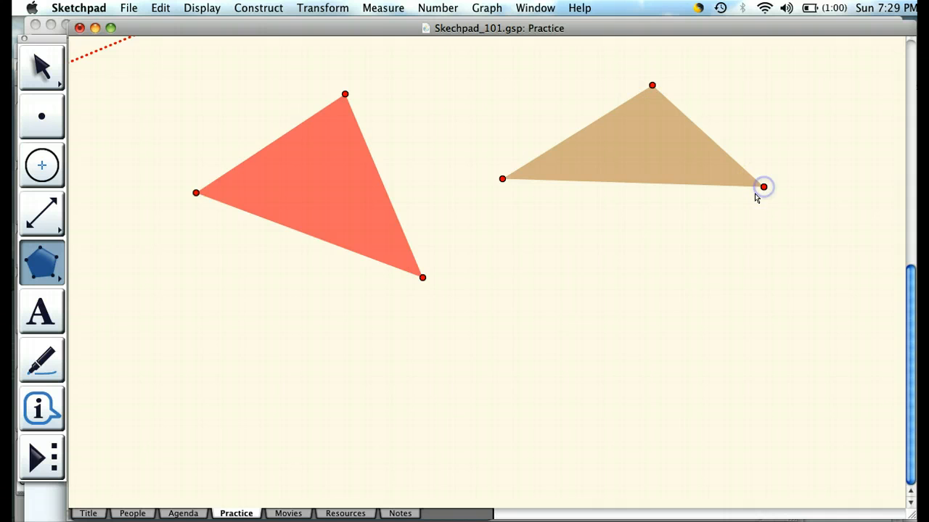
pyautogui.click(617, 341)
pyautogui.click(618, 341)
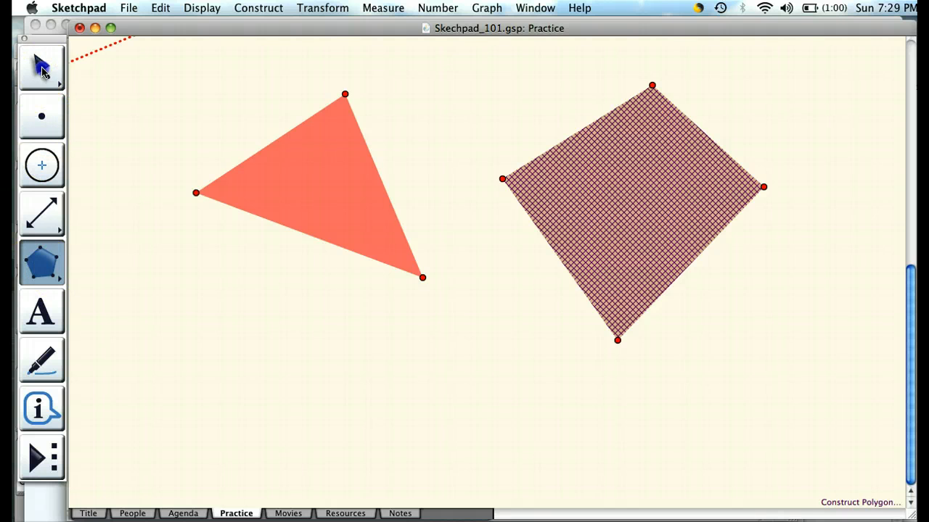
pyautogui.click(41, 70)
pyautogui.click(118, 216)
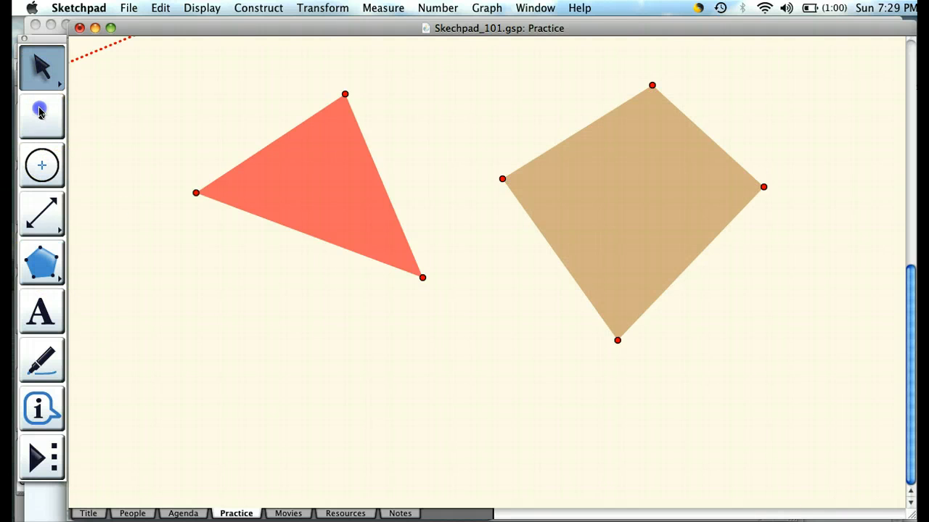
# Step: Place four separate points as the corners of a small quadrilateral below the filled triangle
pyautogui.click(40, 113)
pyautogui.click(155, 332)
pyautogui.click(212, 330)
pyautogui.click(215, 368)
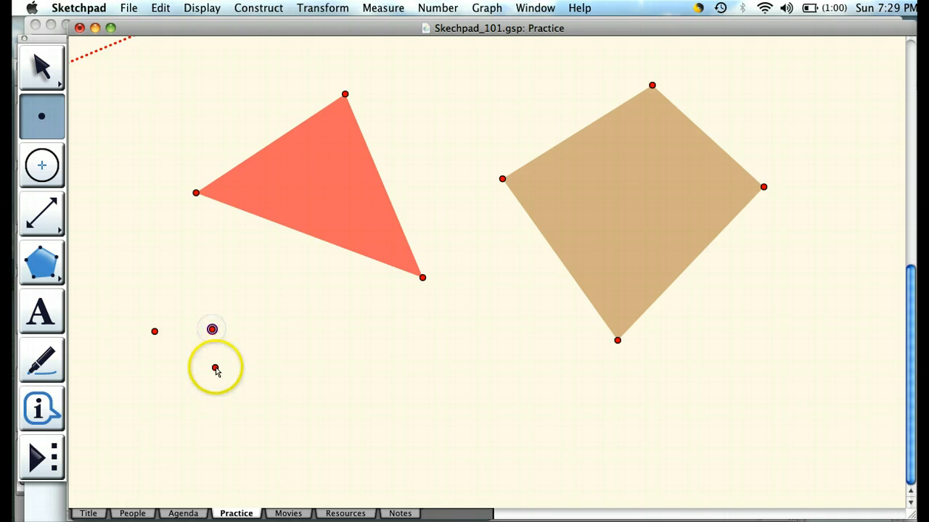
pyautogui.click(166, 371)
pyautogui.click(95, 126)
pyautogui.press('super+z')
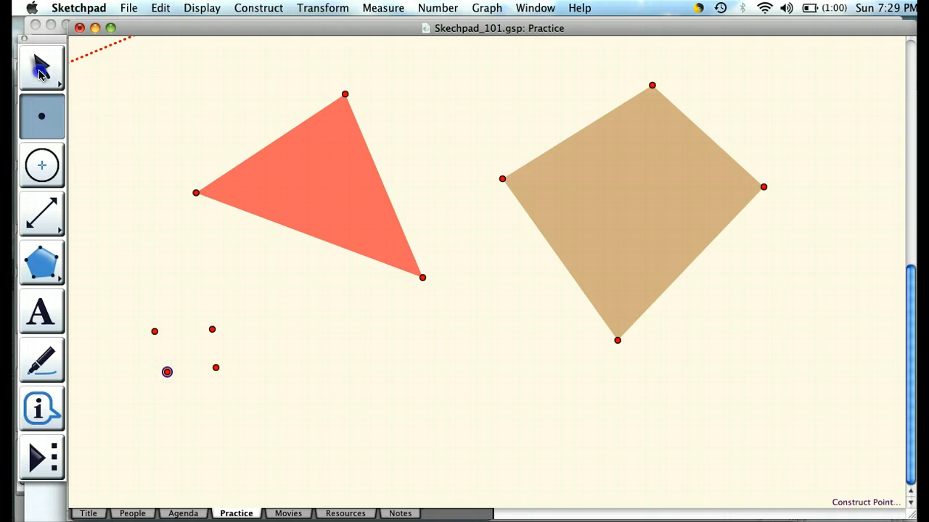
# Step: Select the four separate points and connect them with segments to form a closed quadrilateral
pyautogui.click(40, 69)
pyautogui.click(114, 305)
pyautogui.moveTo(114, 305); pyautogui.dragTo(309, 408)
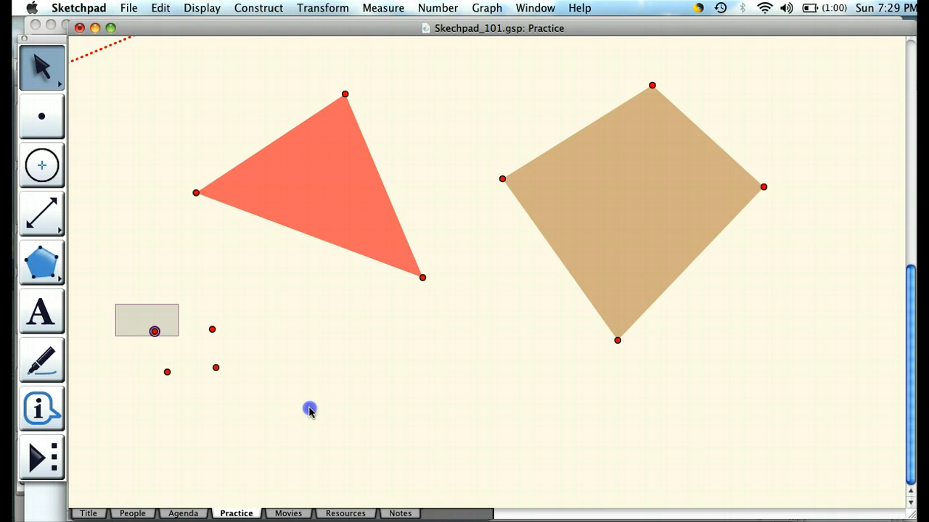
pyautogui.click(257, 8)
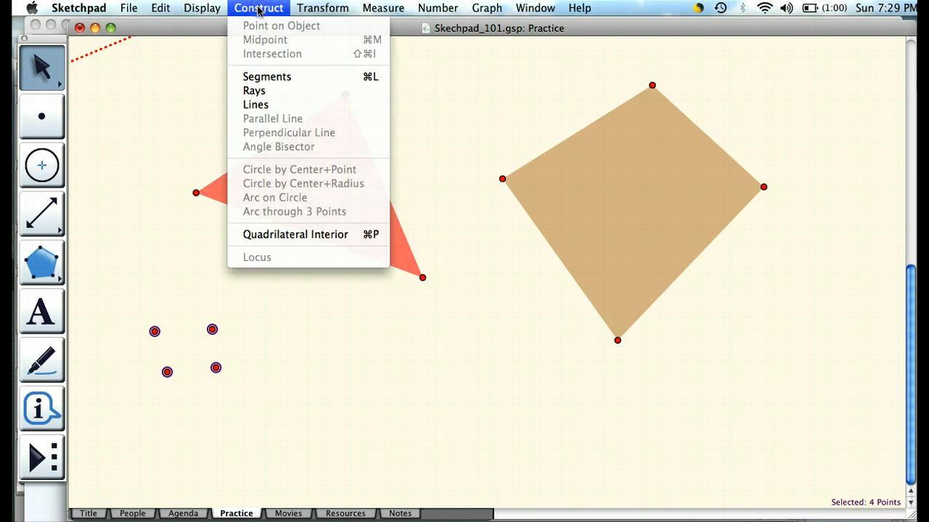
pyautogui.click(275, 78)
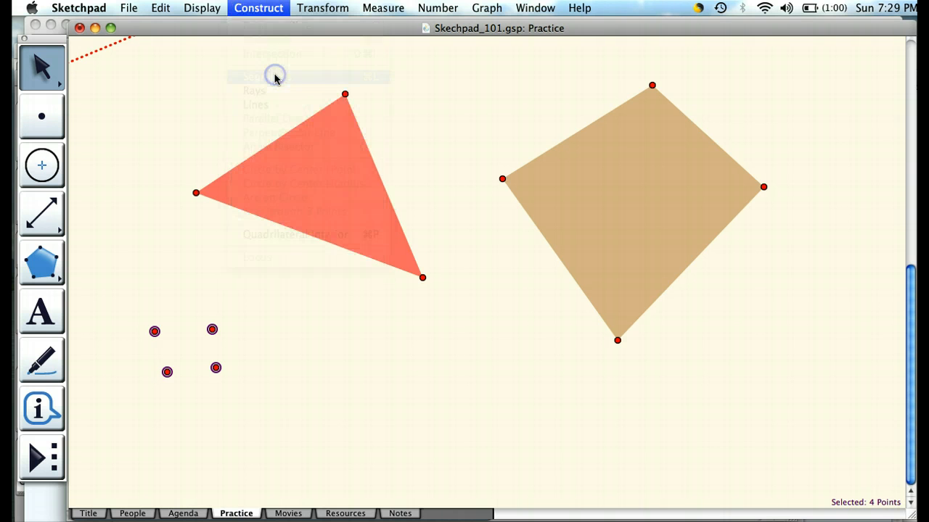
# Step: Construct the small quadrilateral's interior from its four vertices in order, and move its upper-right vertex slightly outward
pyautogui.click(257, 8)
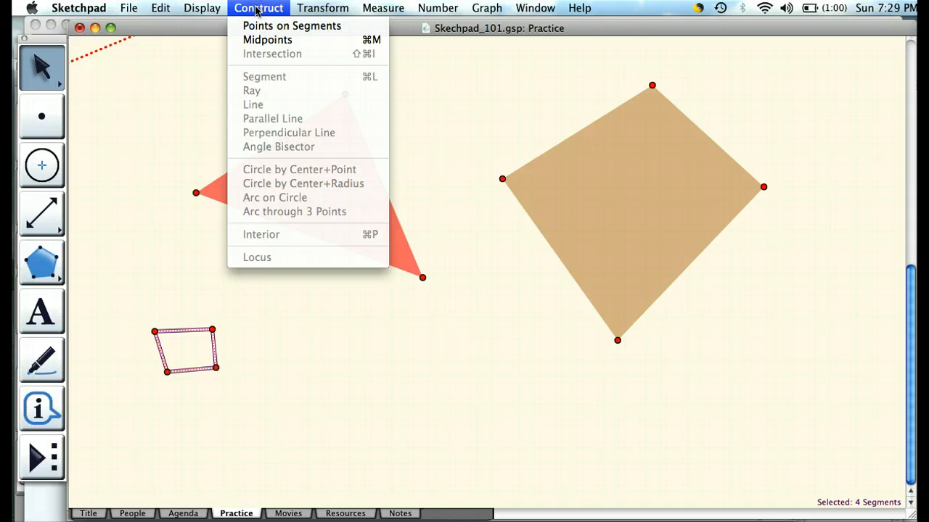
pyautogui.click(153, 138)
pyautogui.click(166, 317)
pyautogui.click(160, 328)
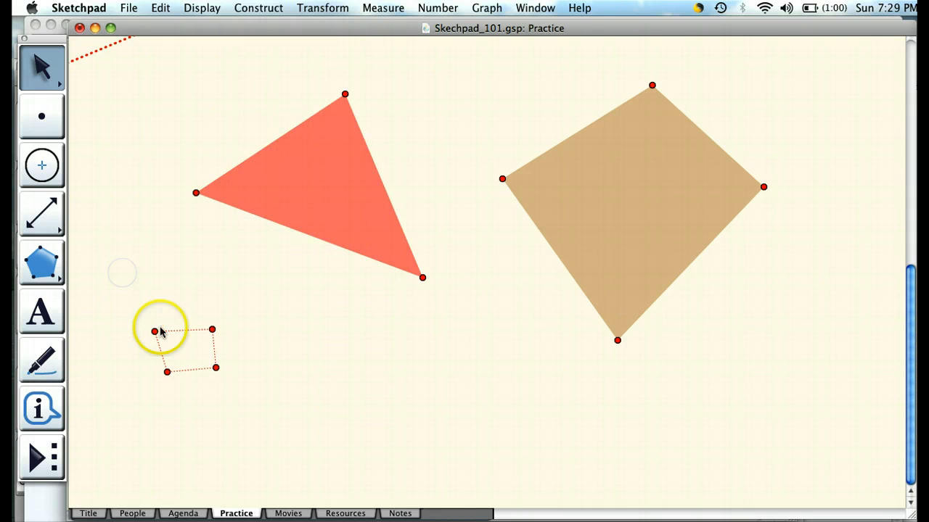
pyautogui.click(212, 329)
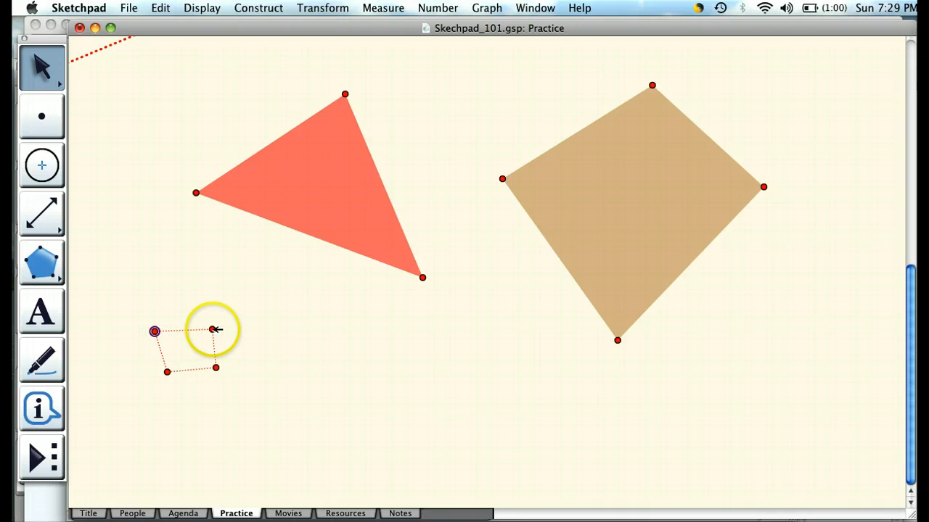
pyautogui.click(216, 368)
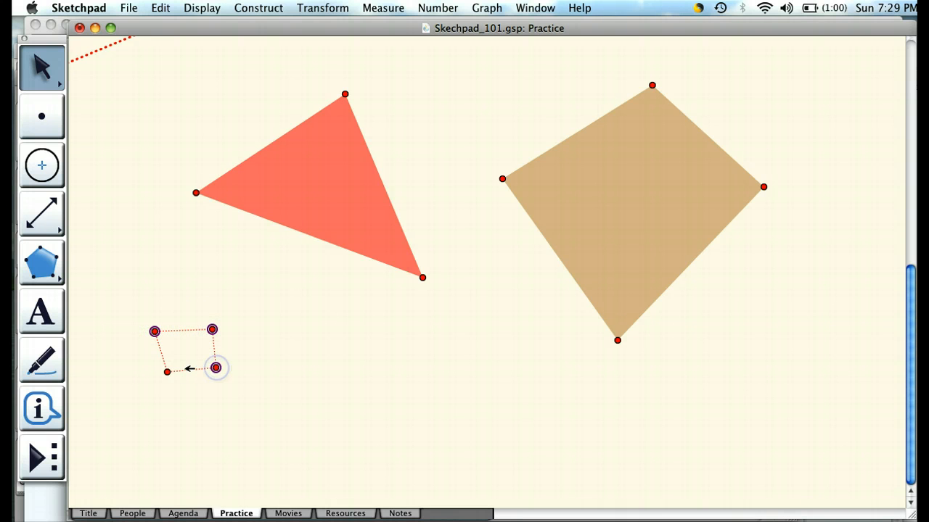
pyautogui.click(167, 372)
pyautogui.moveTo(252, 7); pyautogui.dragTo(306, 232)
pyautogui.click(293, 352)
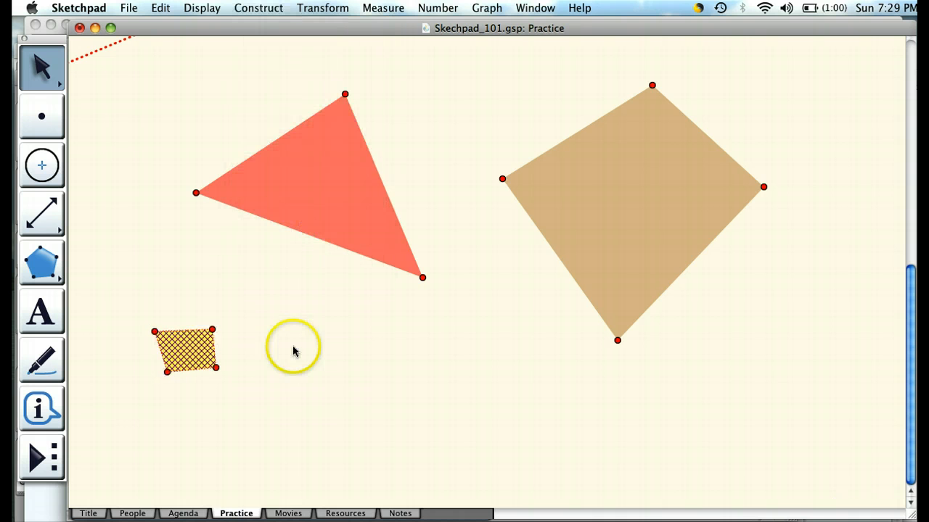
pyautogui.moveTo(213, 329)
pyautogui.mouseDown()
pyautogui.moveTo(189, 305)
pyautogui.moveTo(272, 324)
pyautogui.moveTo(224, 327)
pyautogui.mouseUp()
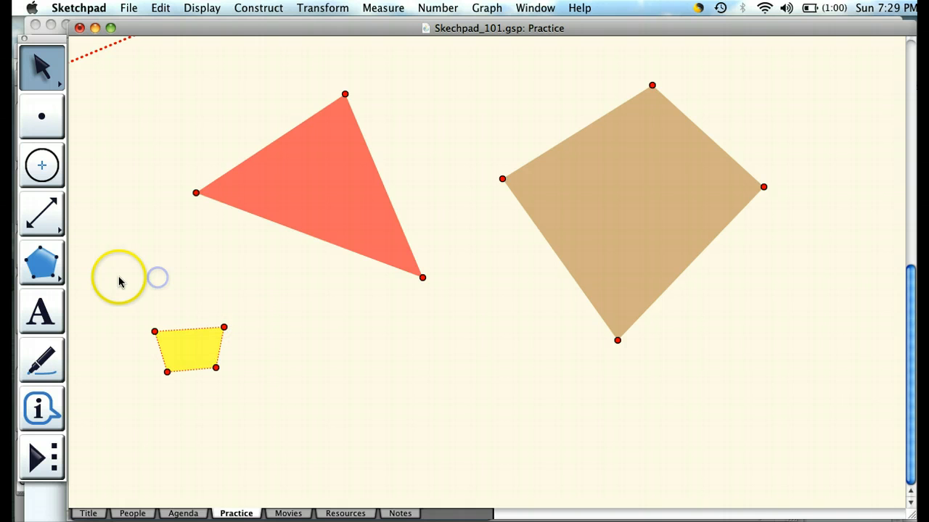
# Step: Construct another filled quadrilateral below the triangle and the large quadrilateral with the Polygon tool, and deselect it
pyautogui.click(41, 263)
pyautogui.click(365, 370)
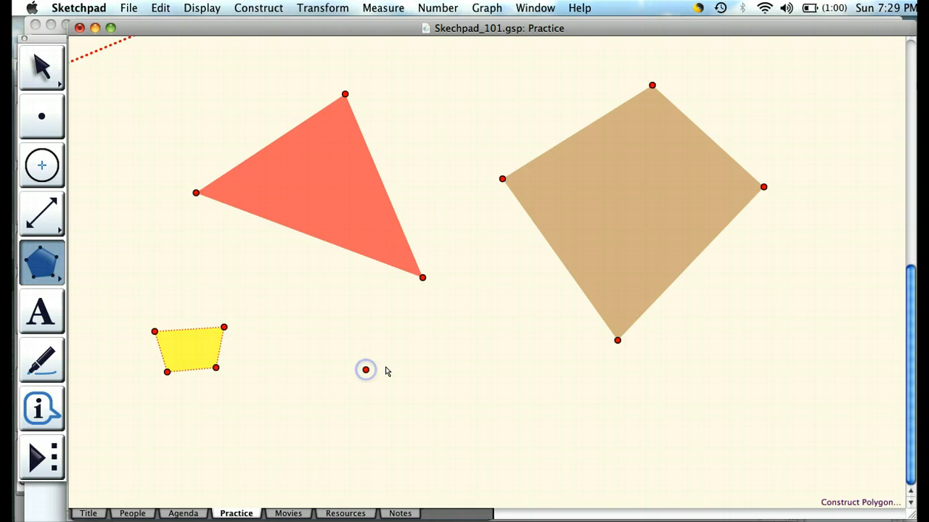
pyautogui.click(484, 336)
pyautogui.click(530, 398)
pyautogui.doubleClick(458, 420)
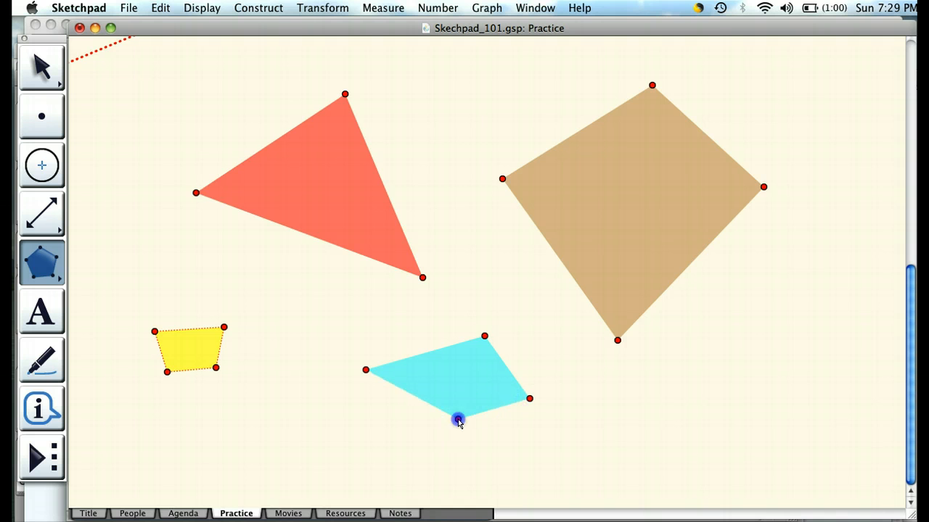
pyautogui.click(43, 68)
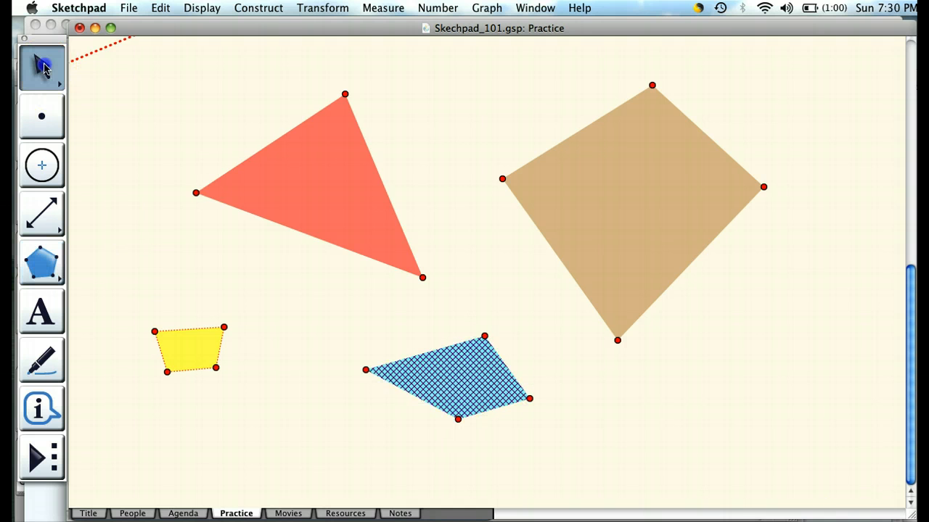
pyautogui.click(166, 239)
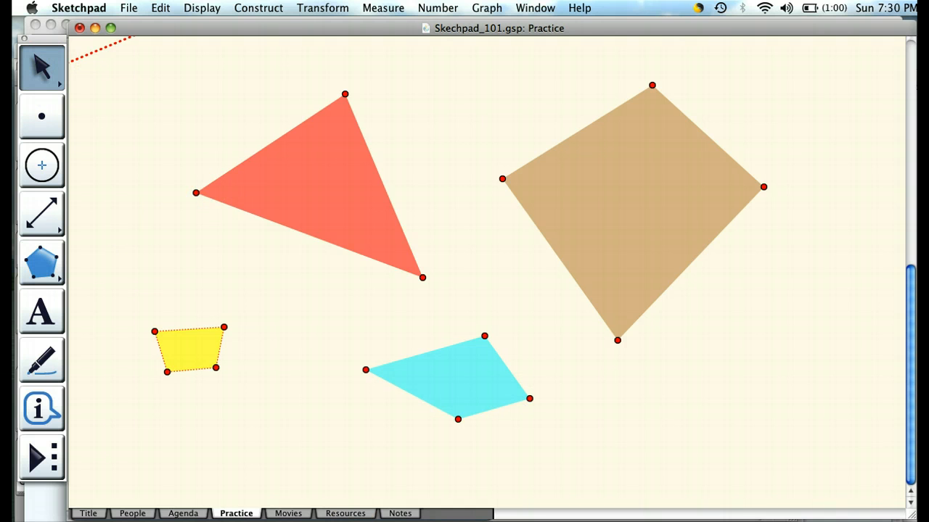